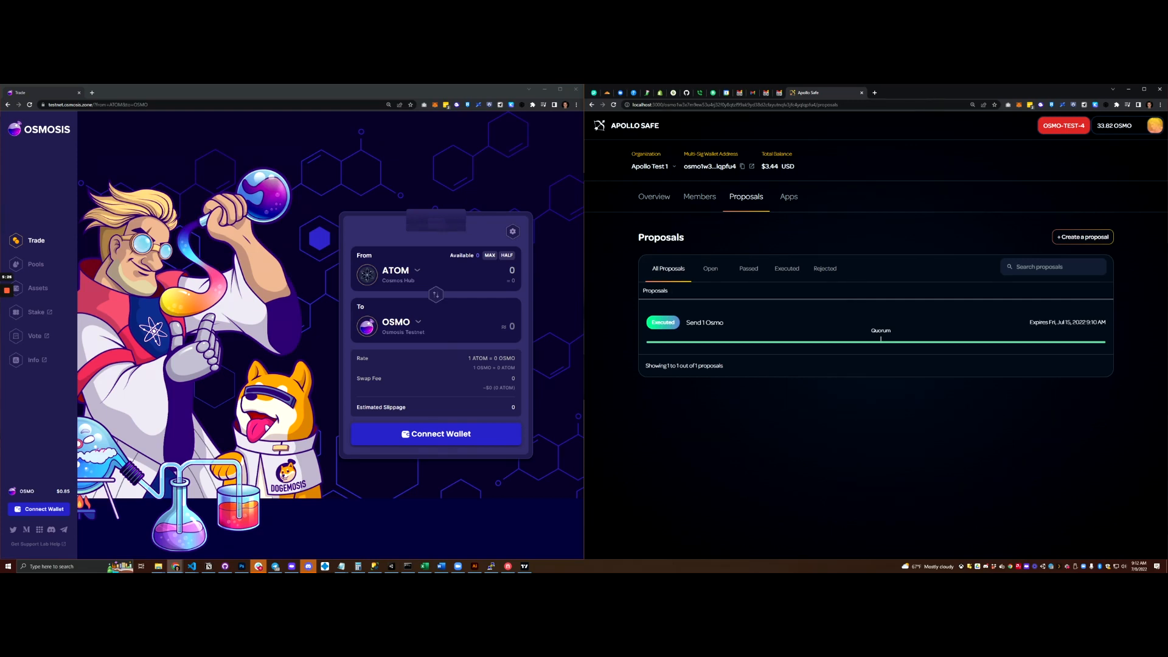
# Step: Look at the open proposals in Apollo Safe and the Pools and Assets pages of Osmosis, returning to Trade
pyautogui.click(713, 269)
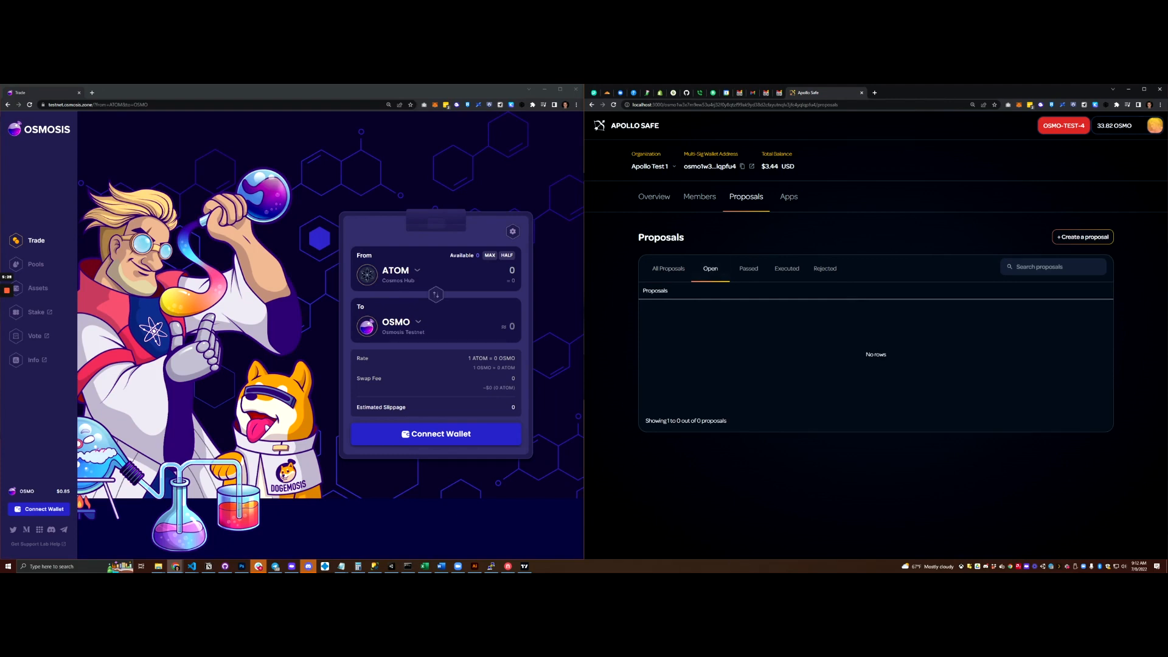
pyautogui.click(35, 264)
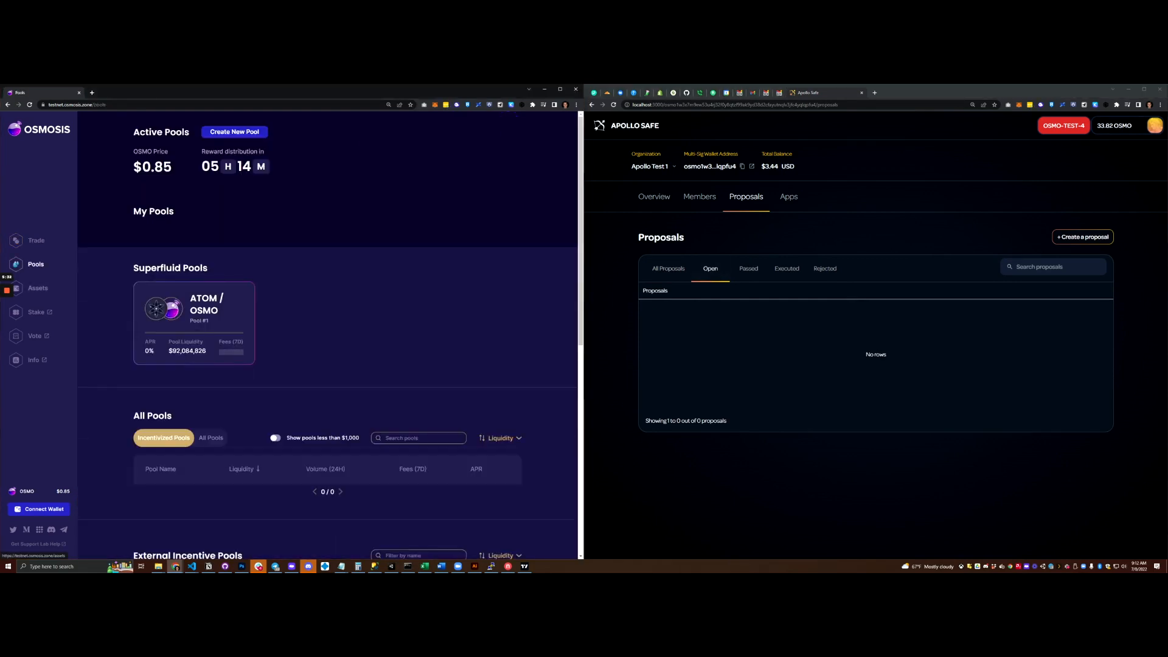
pyautogui.click(38, 288)
pyautogui.click(36, 240)
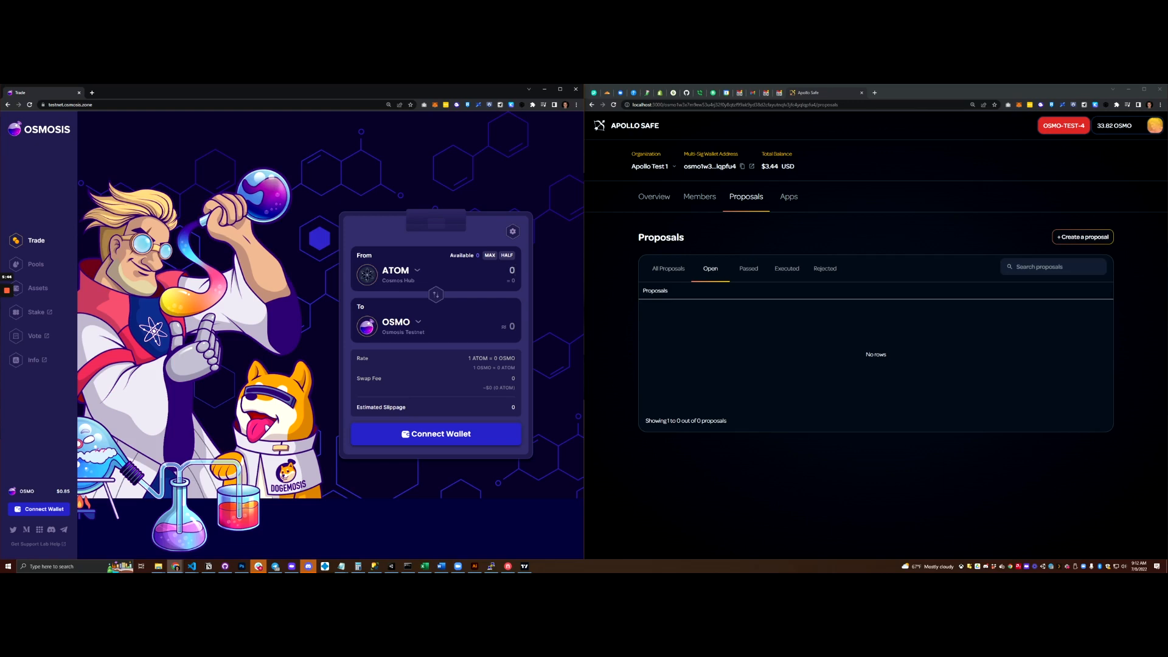
pyautogui.click(949, 237)
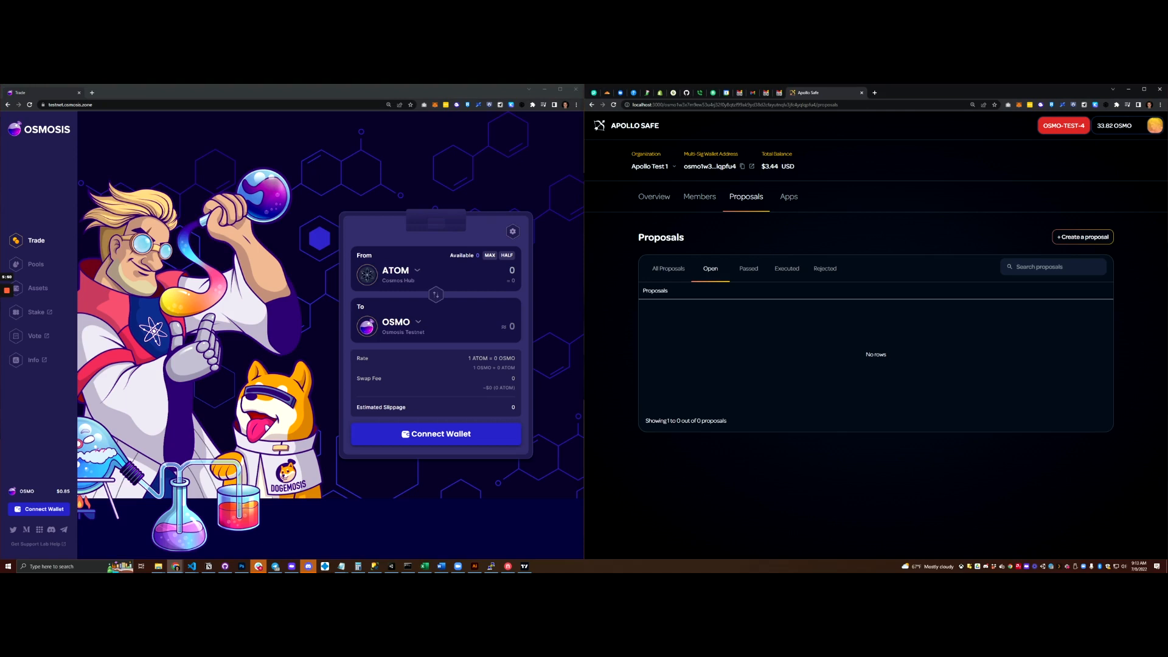
# Step: Open the Wallet Connect app in Apollo Safe and bring up the WalletConnect QR code for connecting a wallet in Osmosis
pyautogui.click(436, 433)
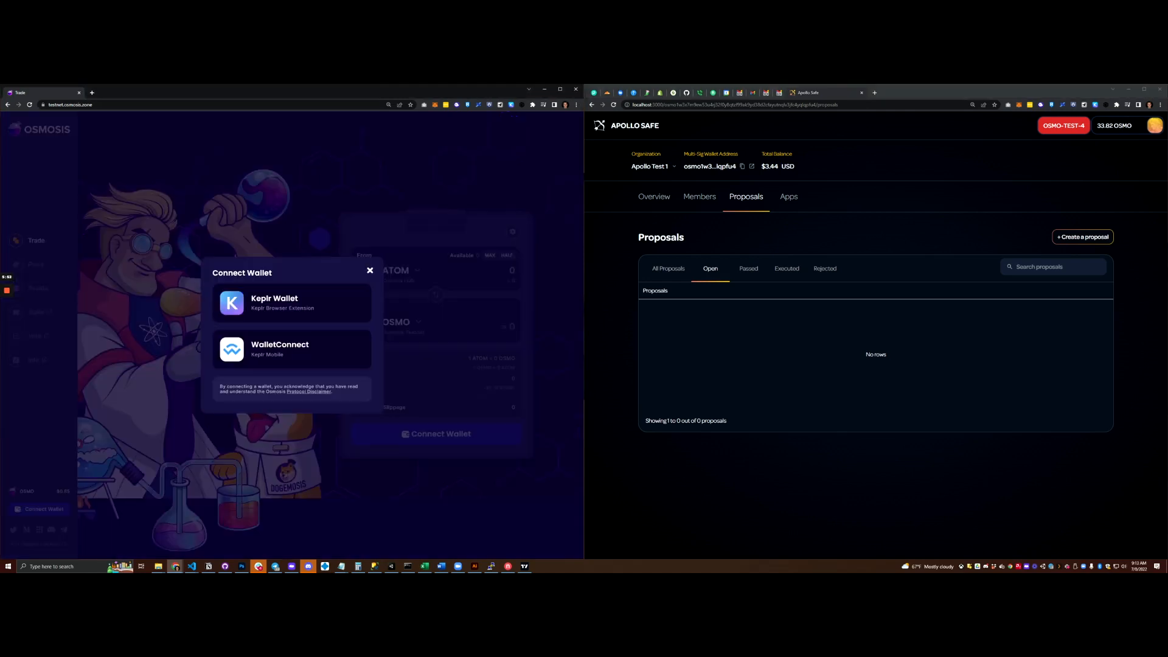
pyautogui.click(788, 196)
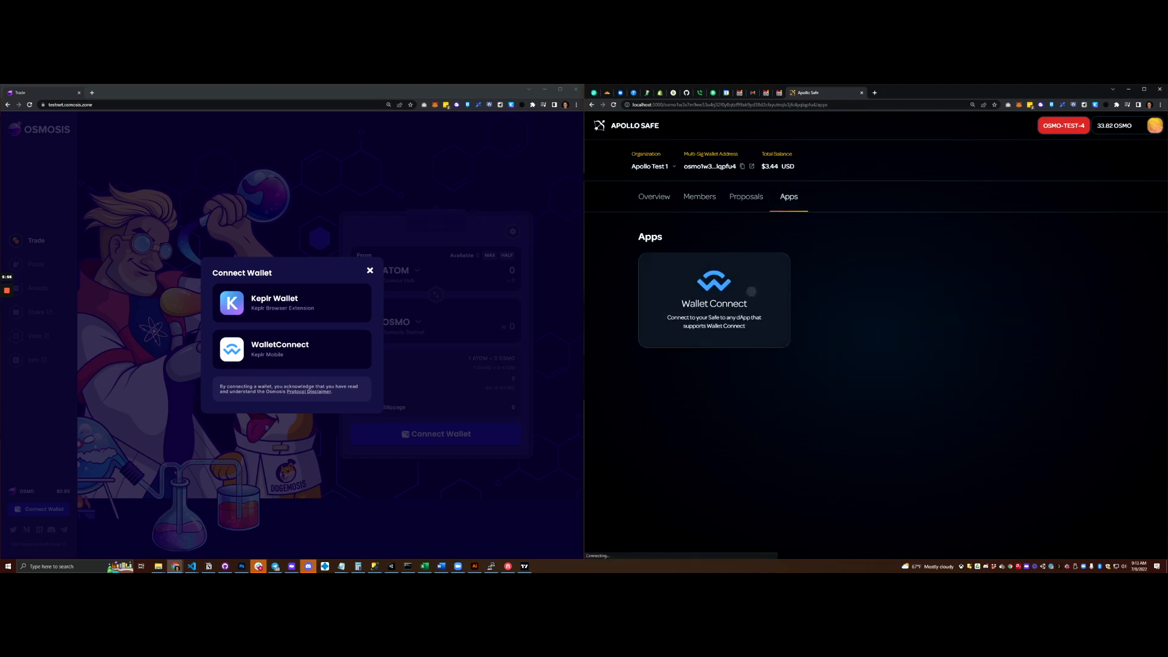
pyautogui.click(752, 292)
pyautogui.click(292, 349)
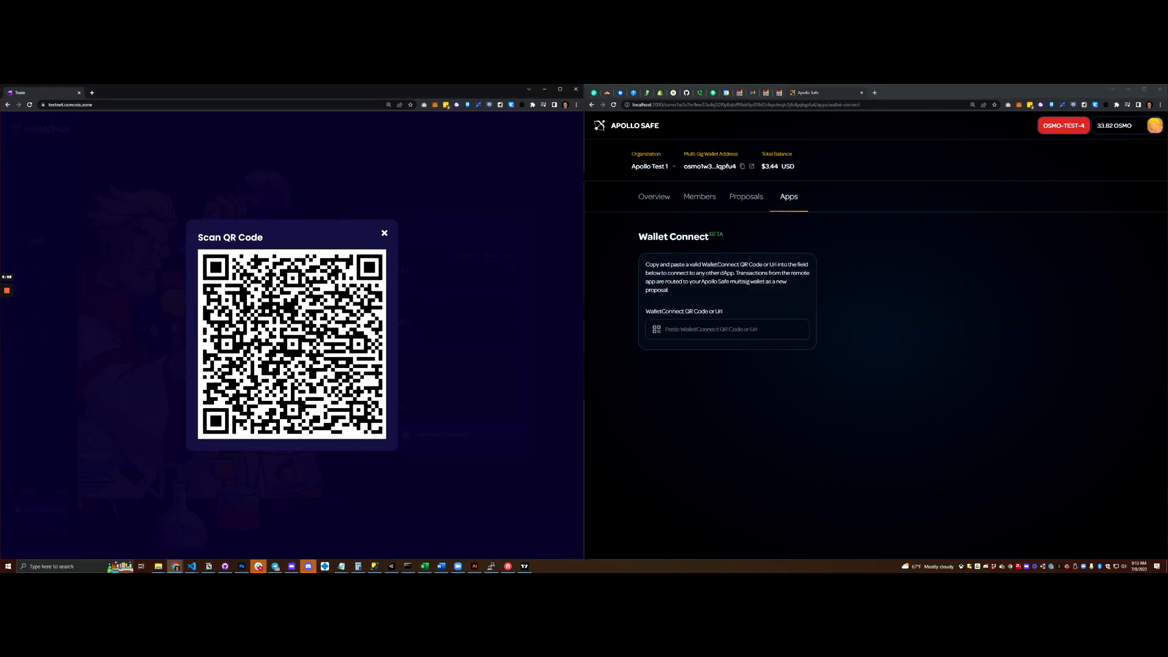
# Step: Capture the Osmosis QR code as a screen snip and paste it into Apollo Safe's WalletConnect field to connect the two
pyautogui.press('super+shift+s')
pyautogui.moveTo(134, 183); pyautogui.dragTo(473, 494)
pyautogui.click(727, 329)
pyautogui.hotkey('ctrl', 'v')
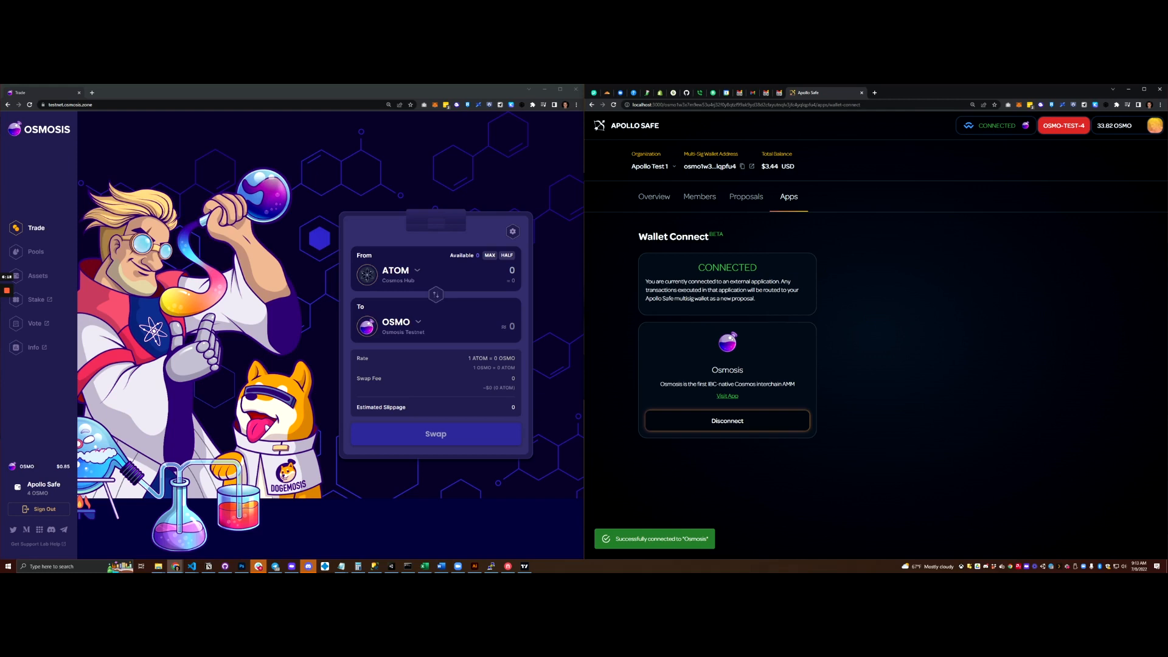
# Step: Check the Apollo Safe wallet's OSMO balance in Osmosis and the voter weights of the multisig members
pyautogui.moveTo(31, 493); pyautogui.dragTo(49, 493)
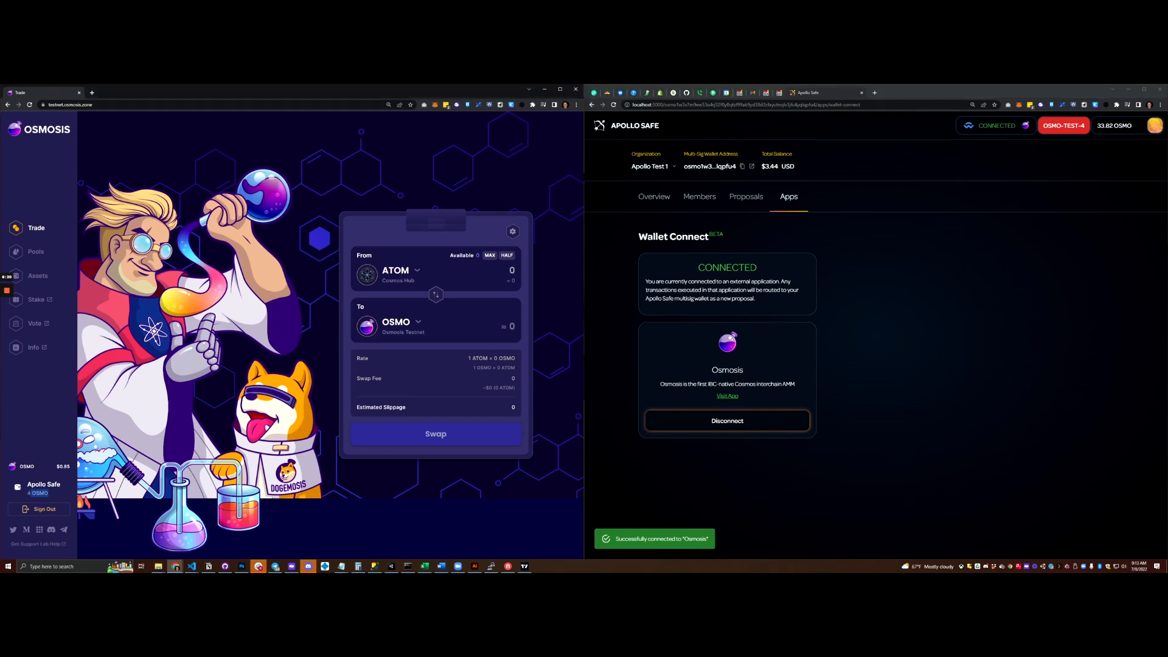
pyautogui.click(851, 425)
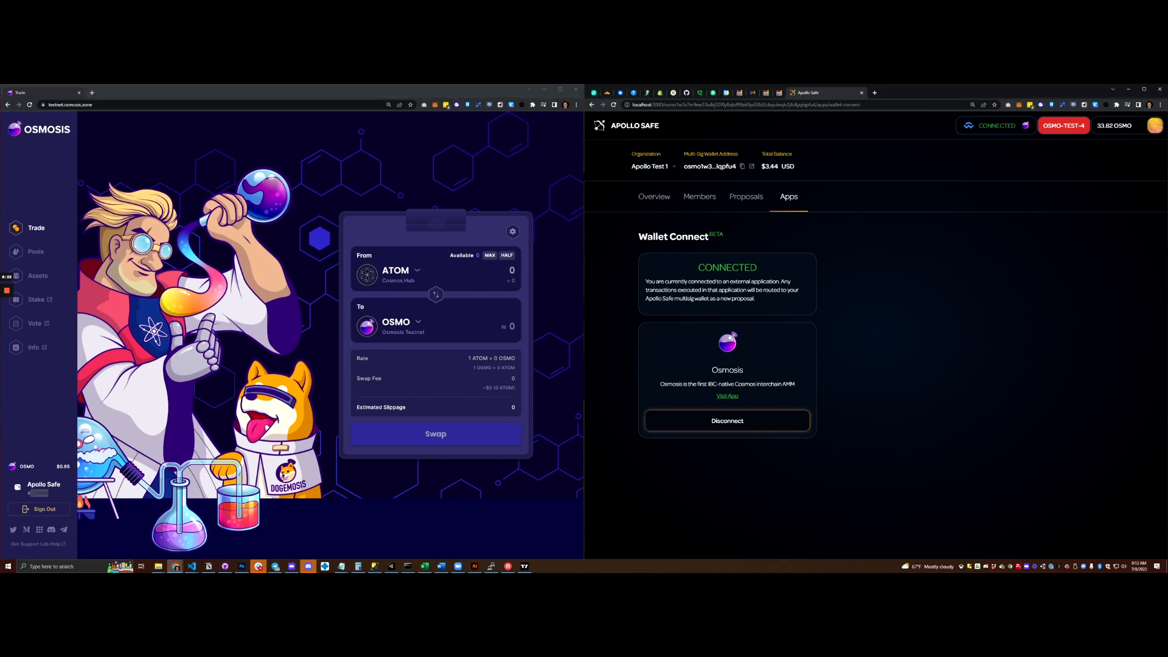
pyautogui.click(699, 196)
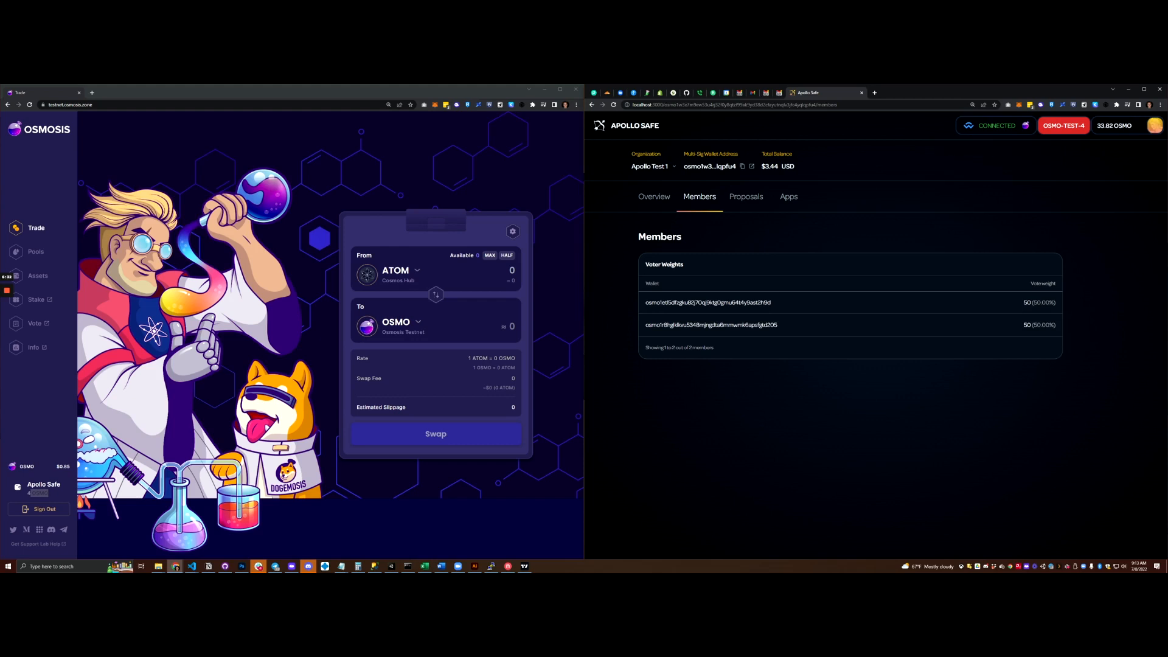
# Step: Reverse the Osmosis trade direction to OSMO for ATOM, set the amount to 2 OSMO and request the swap
pyautogui.click(436, 294)
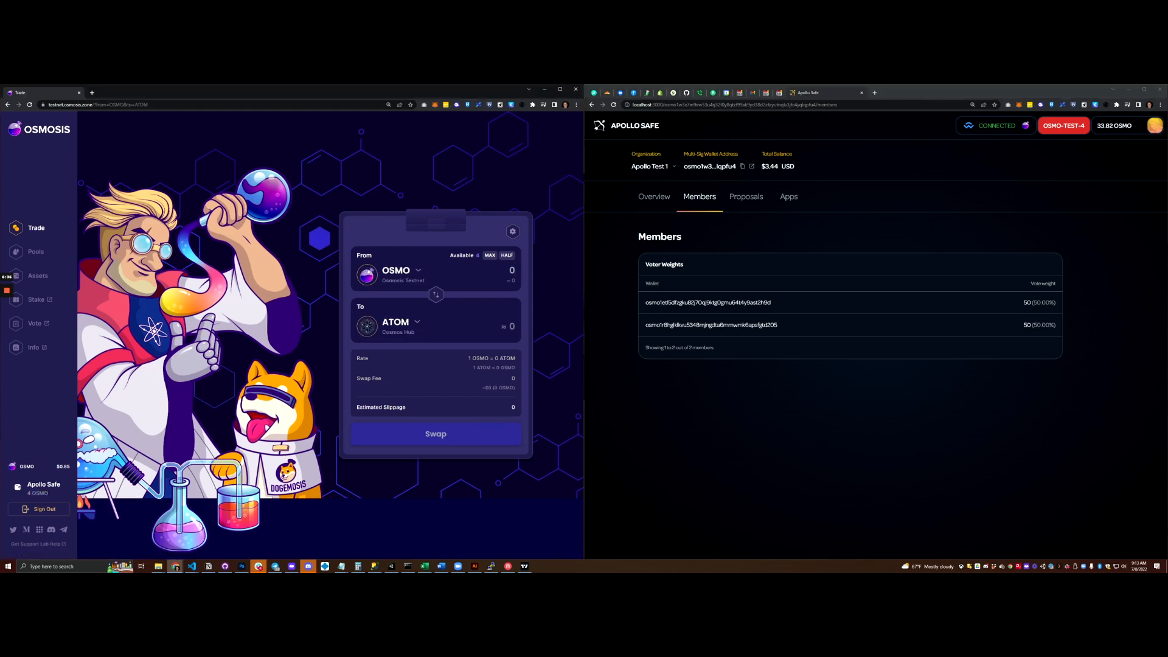
pyautogui.write('2')
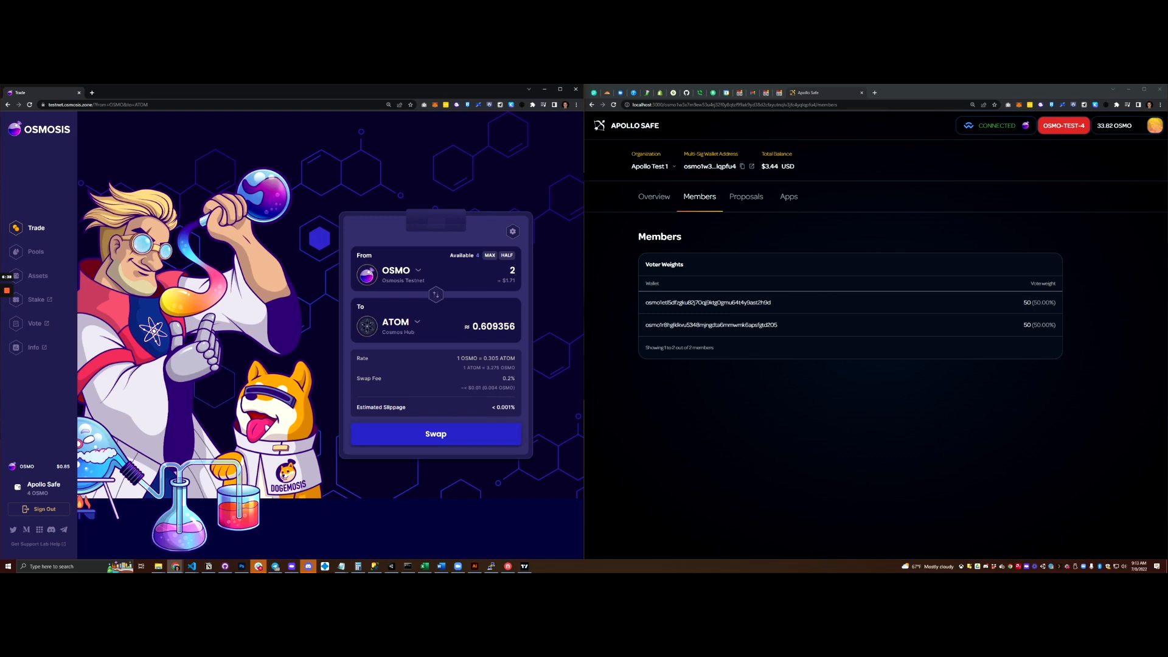
pyautogui.click(436, 433)
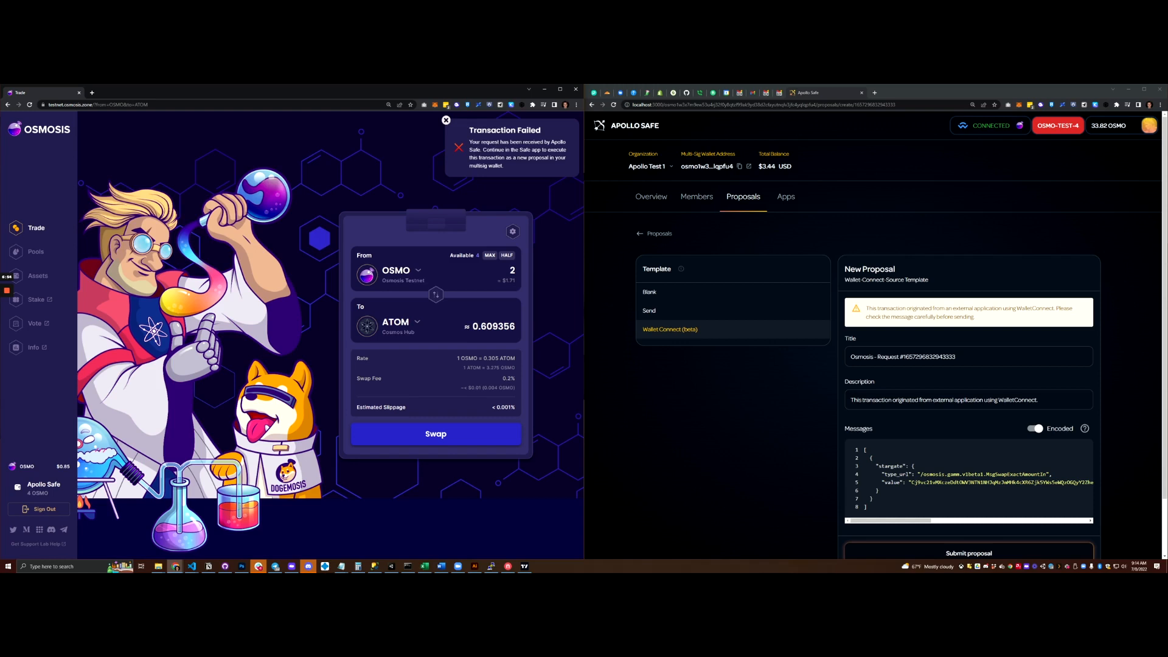
# Step: Retitle the new WalletConnect proposal as "Osmosis - Swap 2 OSMO for ATOM", keeping the existing description
pyautogui.scroll(-1, 876, 337)
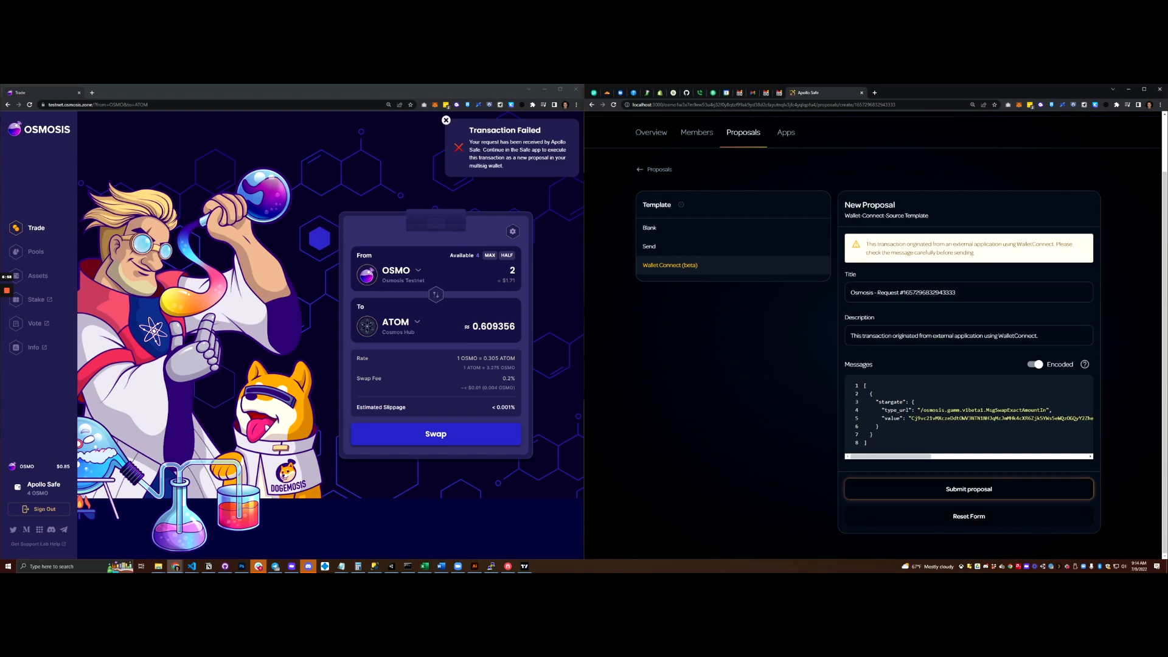
pyautogui.click(968, 293)
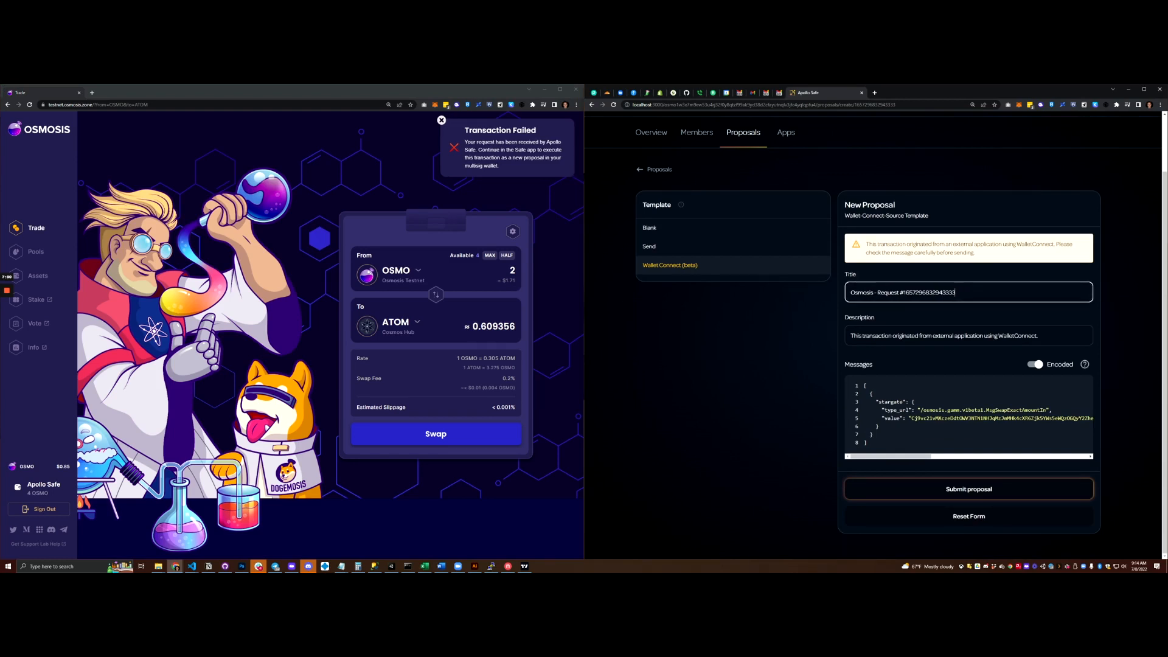
pyautogui.moveTo(854, 292); pyautogui.dragTo(967, 293)
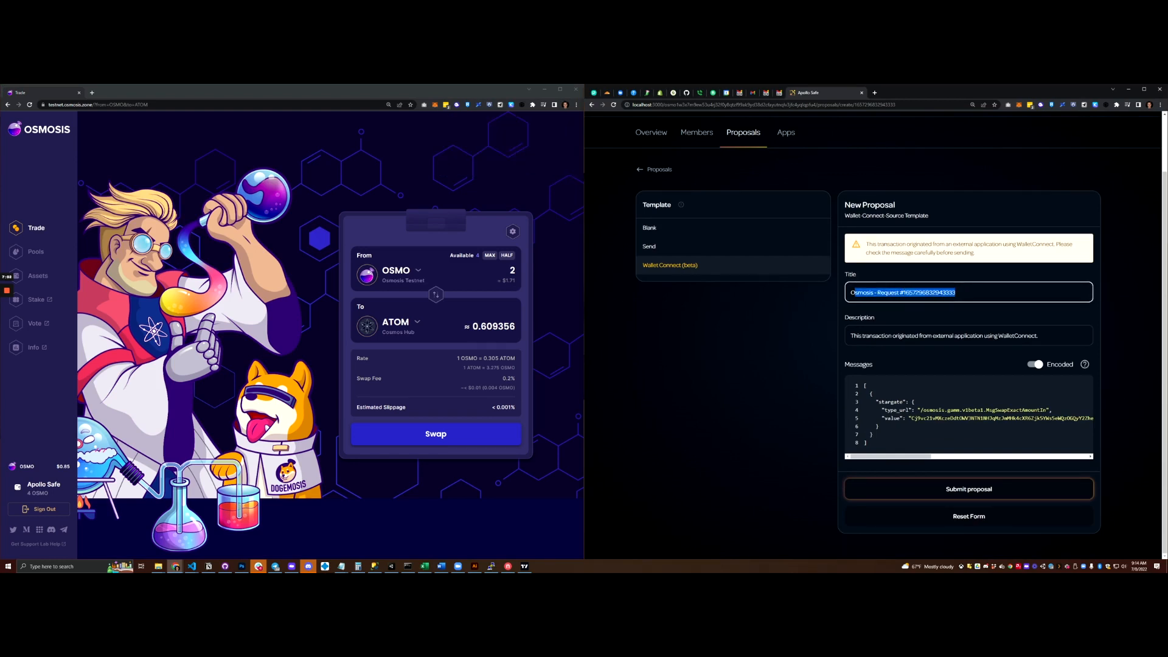
pyautogui.click(967, 293)
pyautogui.hotkey('ctrl', 'a')
pyautogui.click(880, 293)
pyautogui.hotkey('shift', 'End')
pyautogui.press('BackSpace')
pyautogui.press('BackSpace')
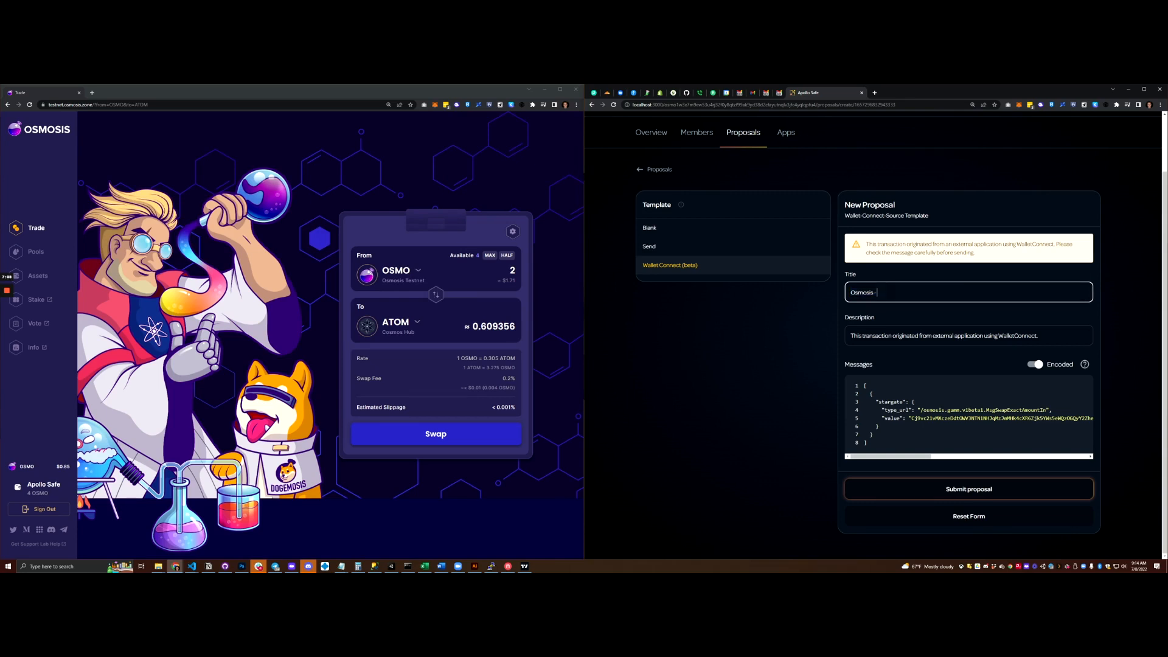
pyautogui.write('Swap 2 OsmoSMO for ASTOM')
pyautogui.press('Tab')
pyautogui.click(1022, 336)
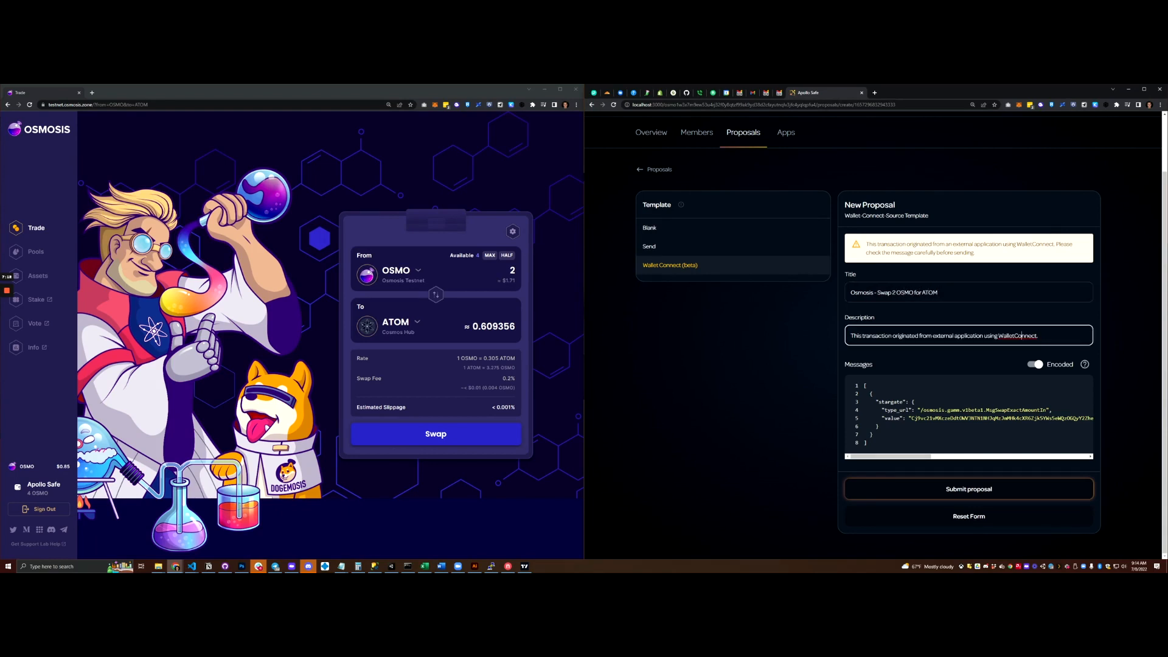
# Step: Examine the proposal's encoded message, including its type_url and value entries
pyautogui.moveTo(868, 442); pyautogui.dragTo(863, 386)
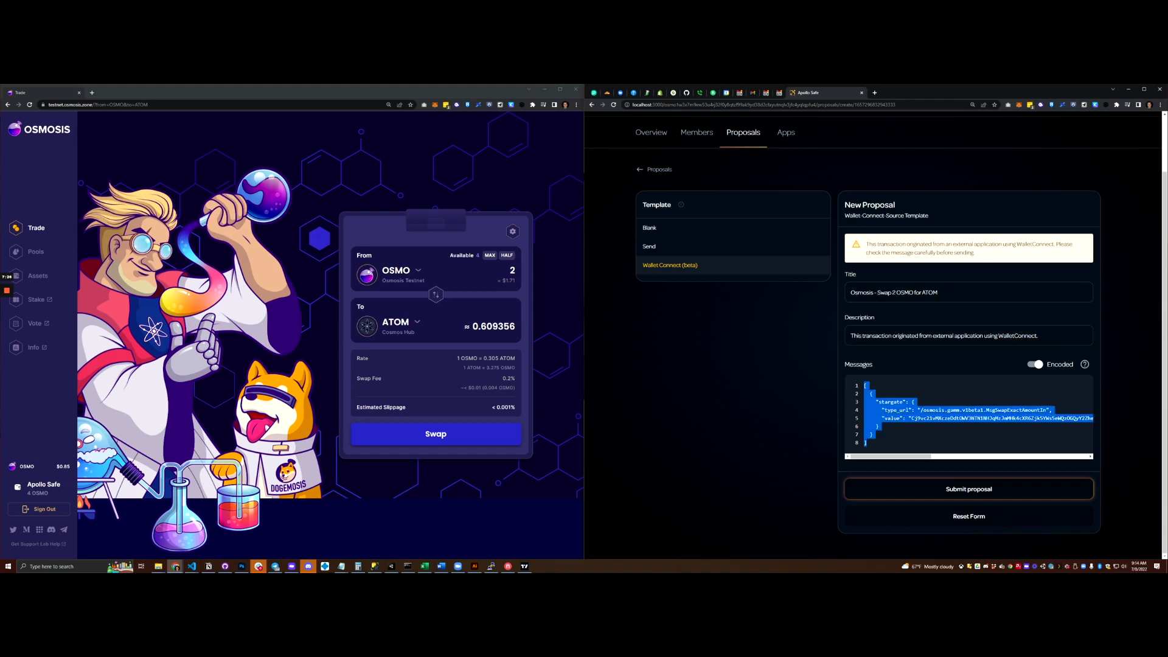
pyautogui.tripleClick(967, 410)
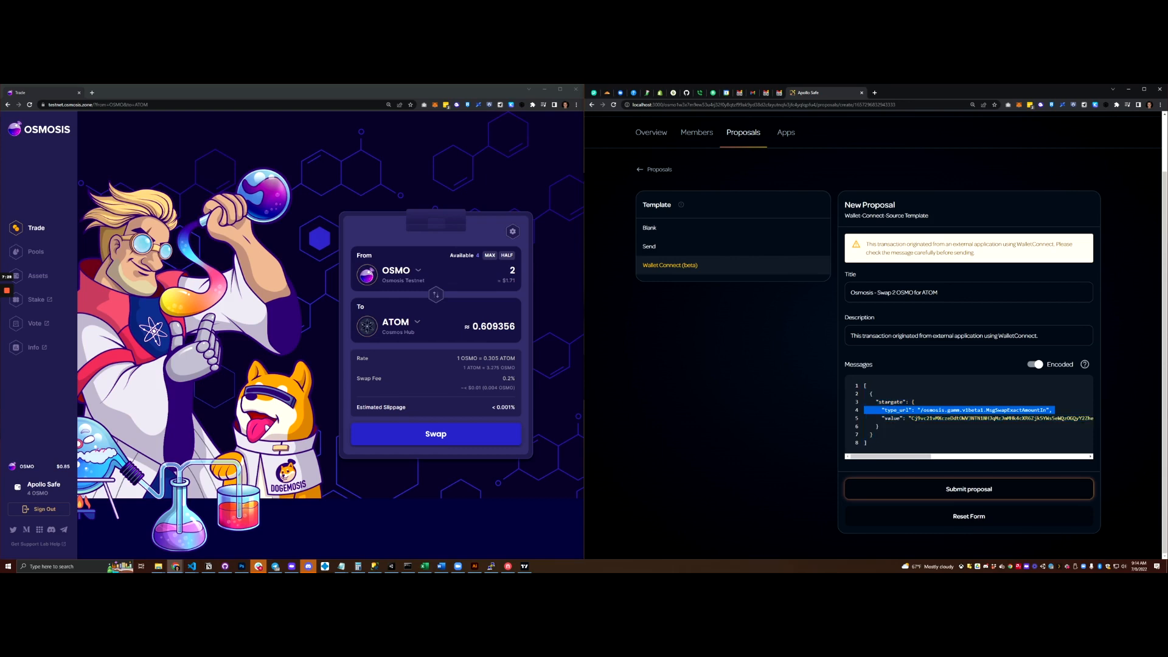
pyautogui.doubleClick(973, 419)
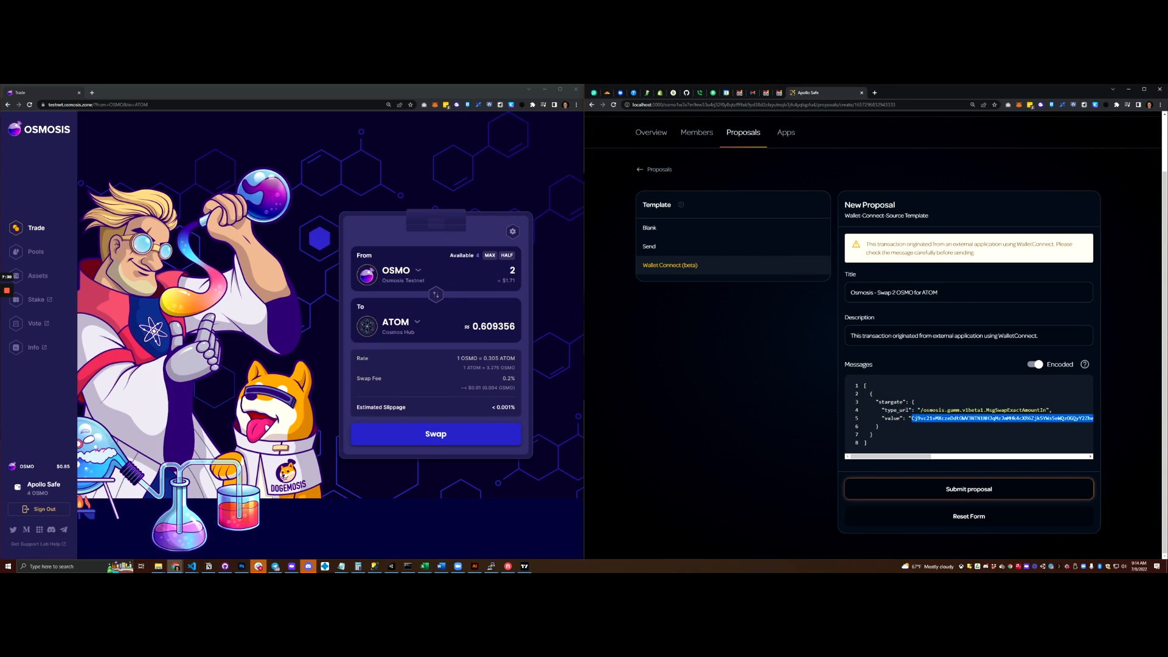
# Step: Switch the proposal's messages to decoded form and examine the sender, routes, token amount and minimum output
pyautogui.click(1034, 364)
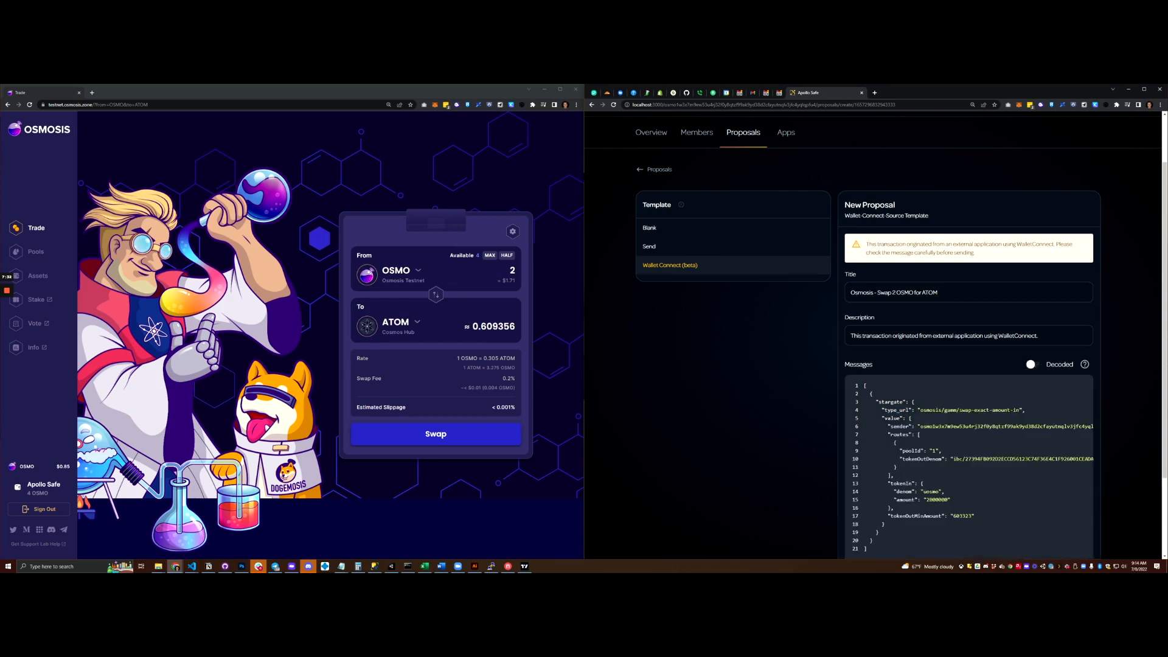
pyautogui.scroll(-2, 1034, 364)
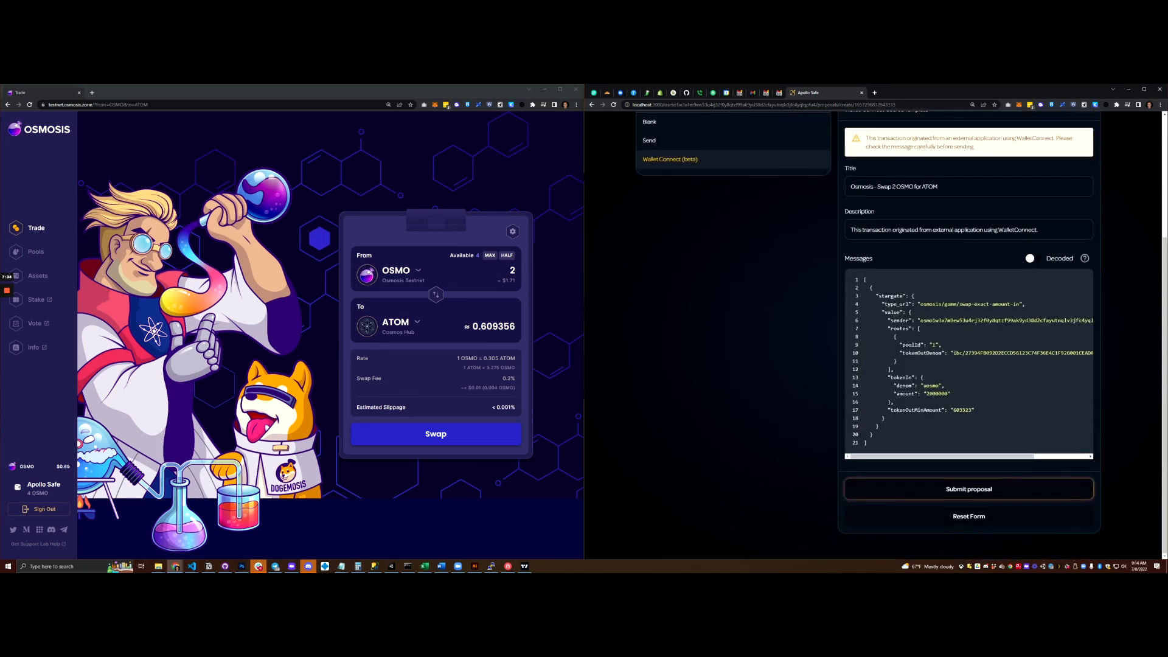
pyautogui.doubleClick(998, 320)
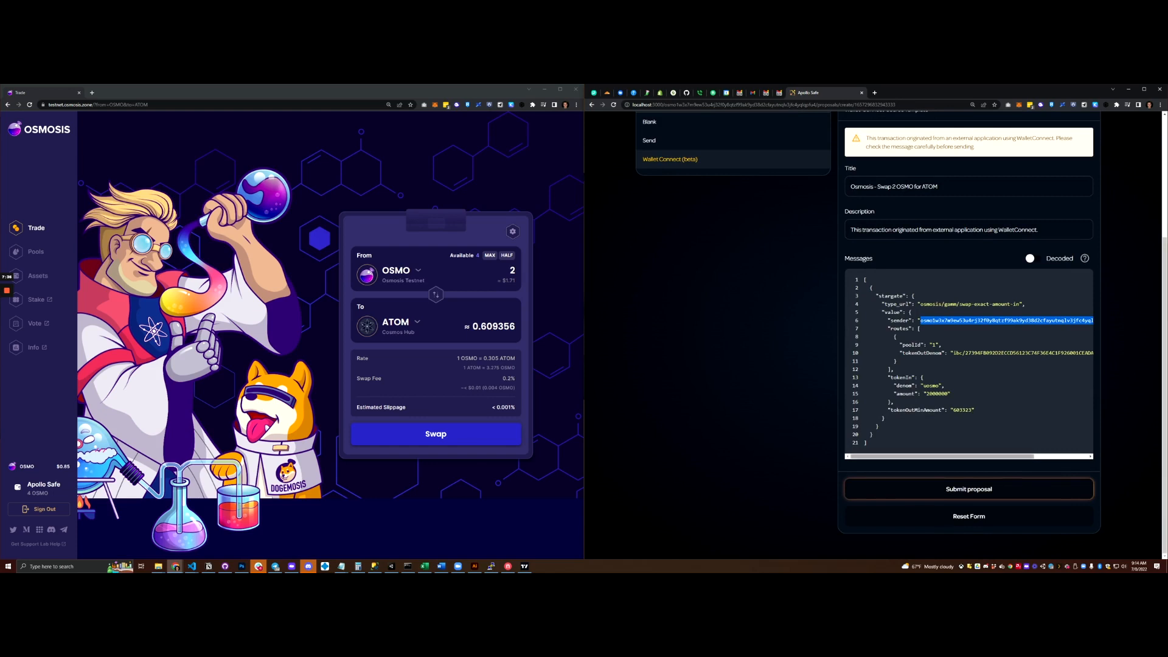
pyautogui.moveTo(973, 457)
pyautogui.mouseDown()
pyautogui.moveTo(1028, 456)
pyautogui.moveTo(972, 456)
pyautogui.mouseUp()
pyautogui.moveTo(890, 328); pyautogui.dragTo(896, 362)
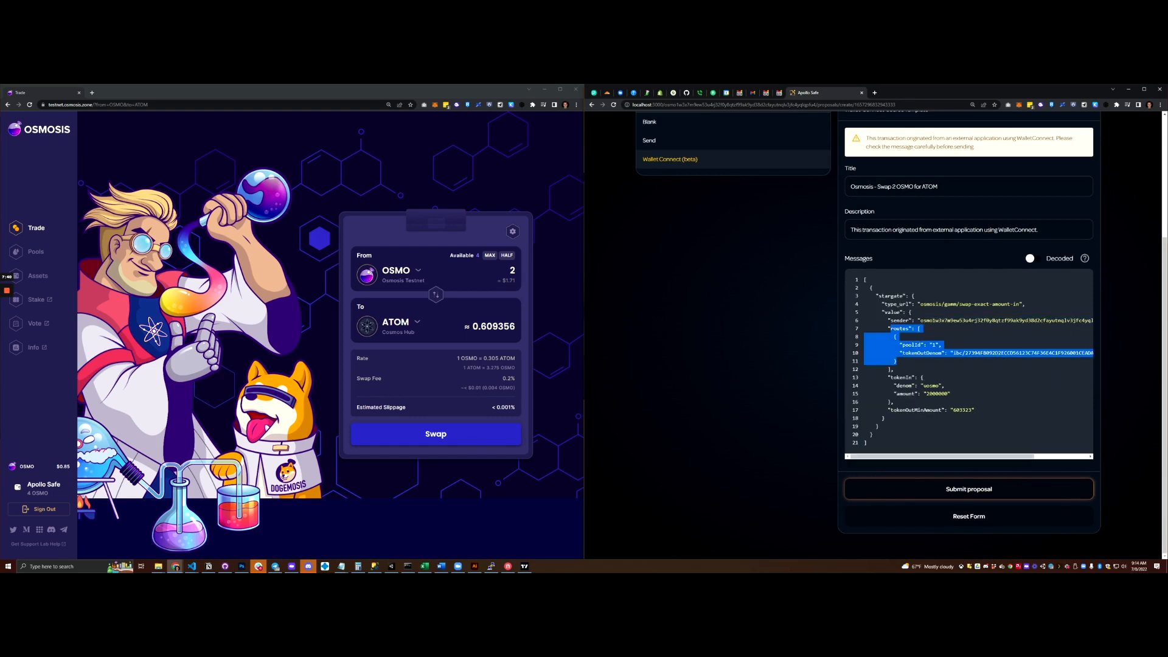
pyautogui.click(897, 362)
pyautogui.moveTo(930, 394); pyautogui.dragTo(944, 394)
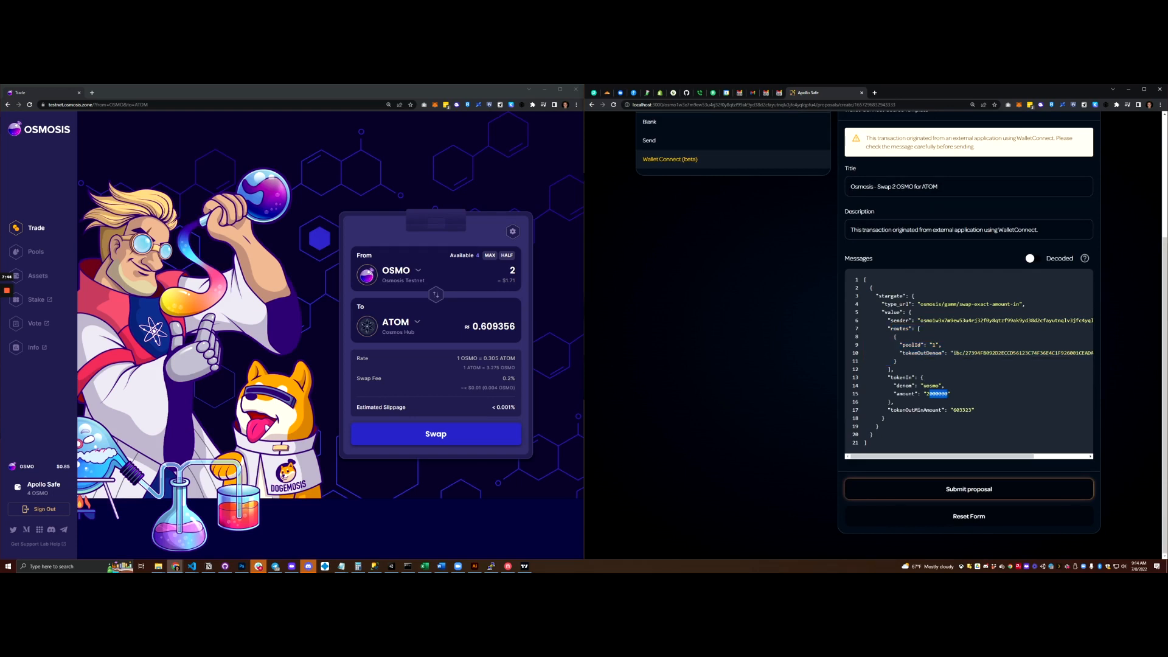
pyautogui.doubleClick(916, 410)
# Step: Review the completed proposal form, submit it and approve the transaction in the Keplr wallet
pyautogui.scroll(3, 876, 334)
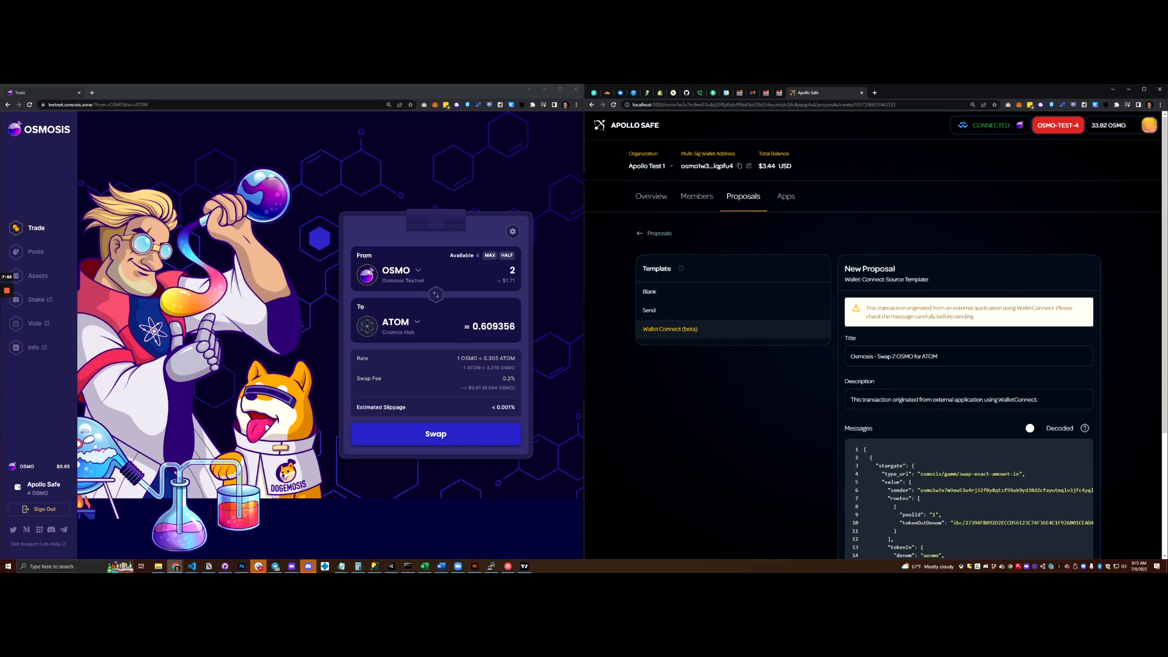
pyautogui.scroll(-3, 967, 334)
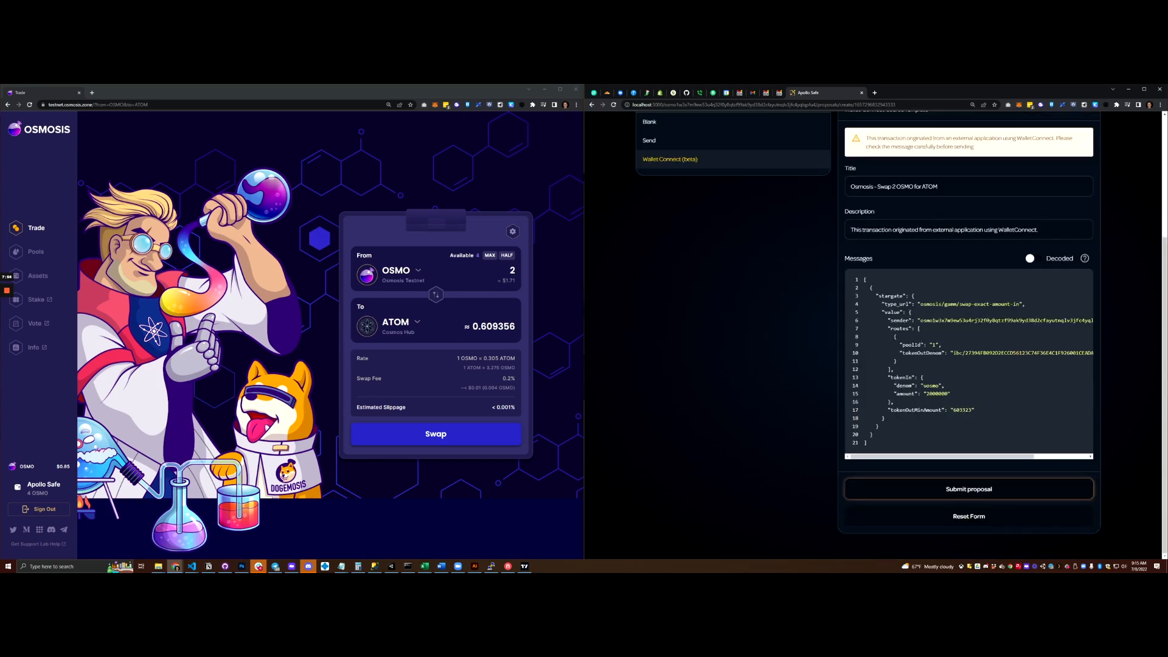
pyautogui.scroll(1, 967, 334)
pyautogui.scroll(-1, 967, 335)
pyautogui.click(968, 489)
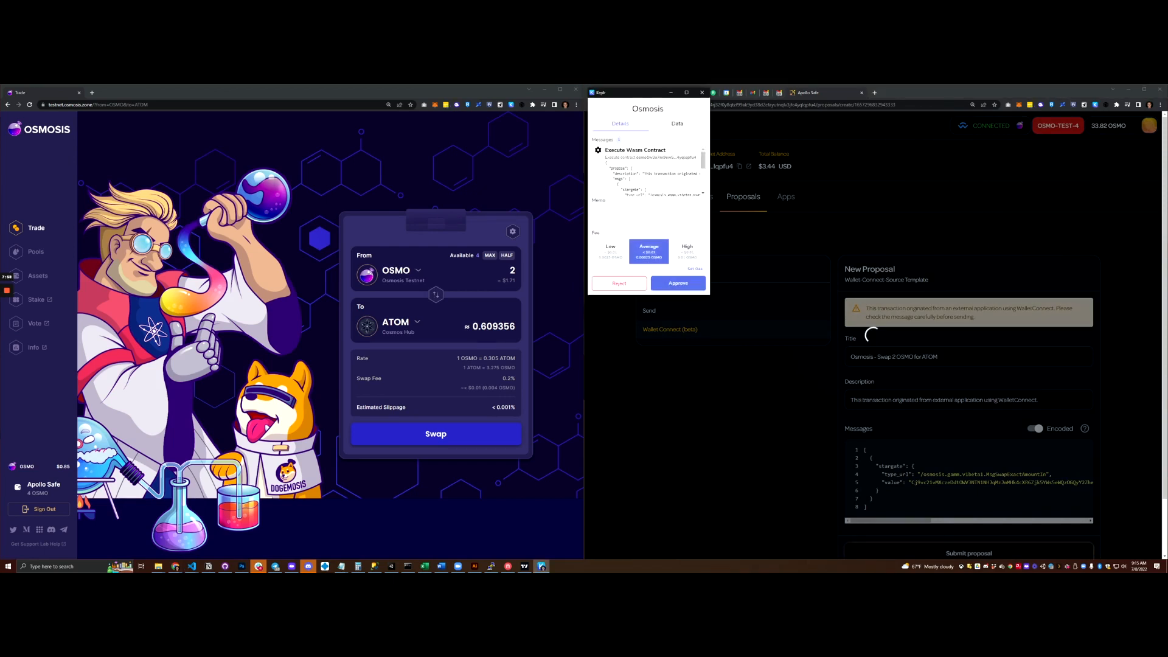
pyautogui.click(678, 283)
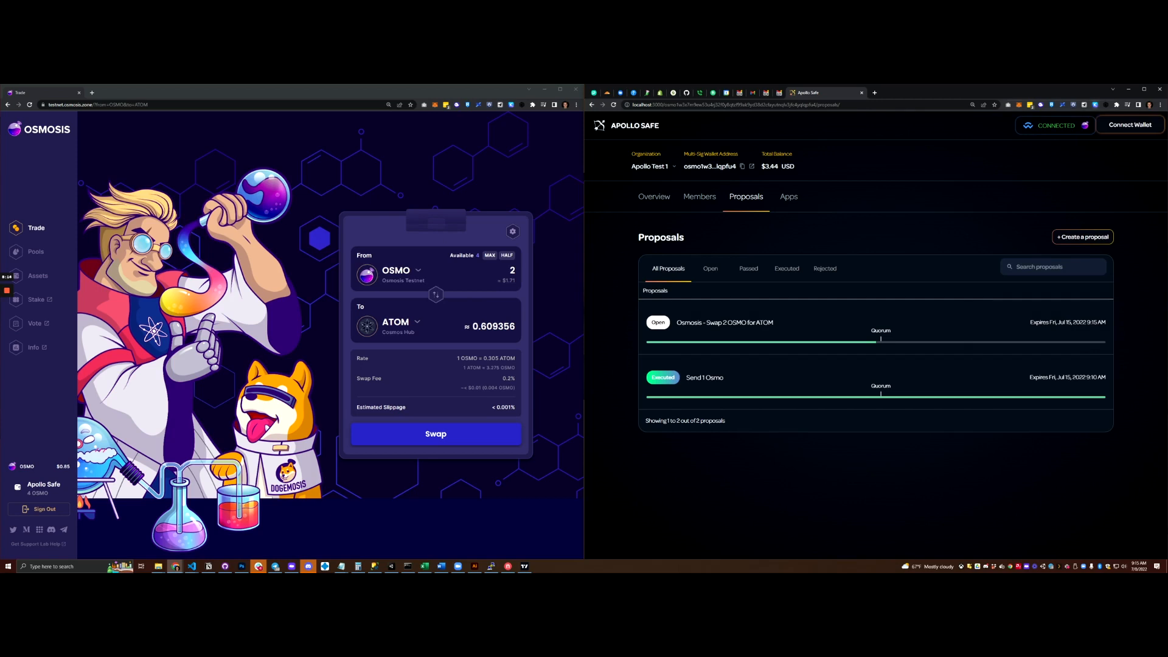
# Step: Switch the Keplr wallet to the test1 account and reconnect it to Apollo Safe
pyautogui.click(1094, 104)
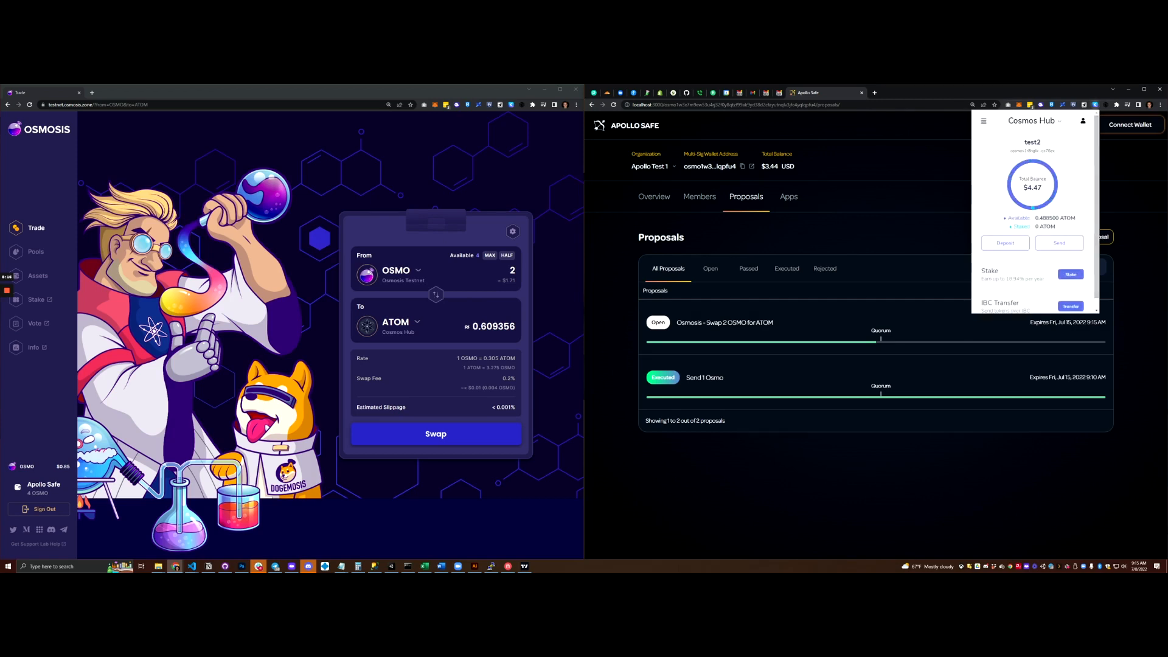
pyautogui.click(1085, 121)
pyautogui.click(1004, 185)
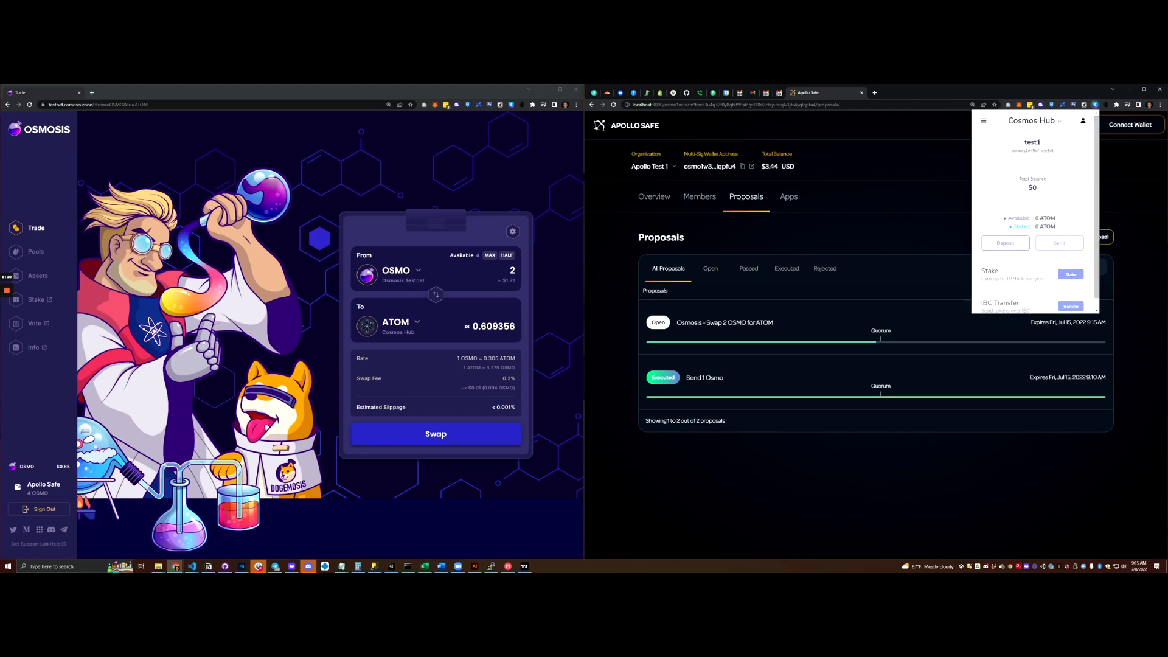
pyautogui.click(1129, 125)
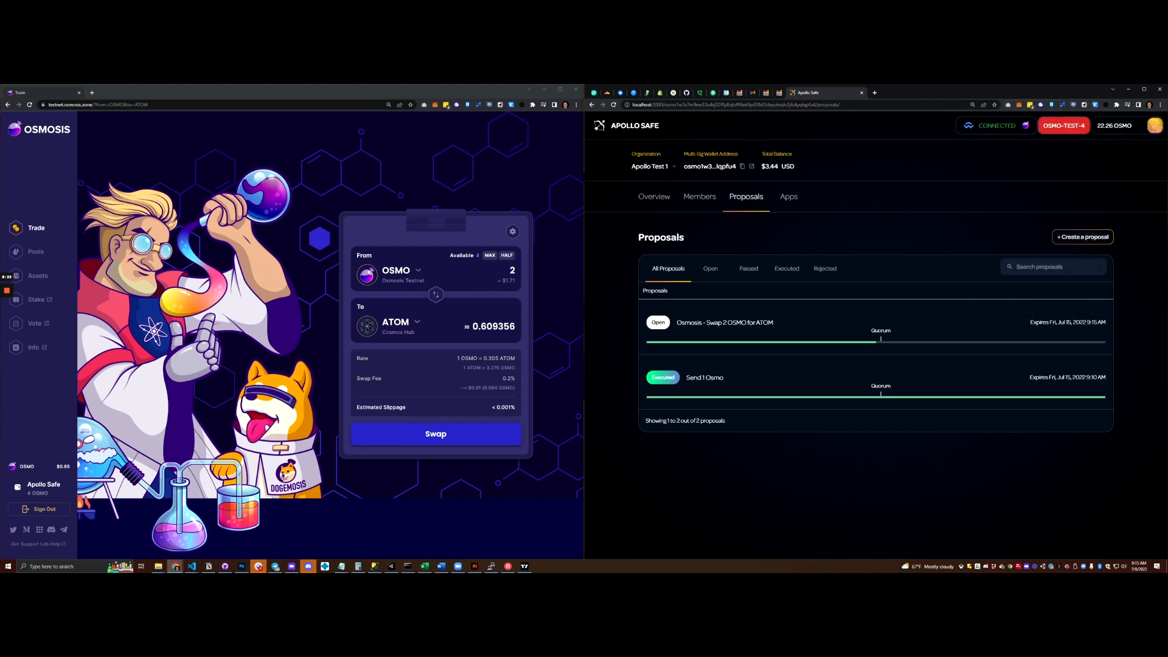
# Step: Vote Yes on the open proposal "Osmosis - Swap 2 OSMO for ATOM" and approve the vote in the Keplr wallet
pyautogui.click(785, 322)
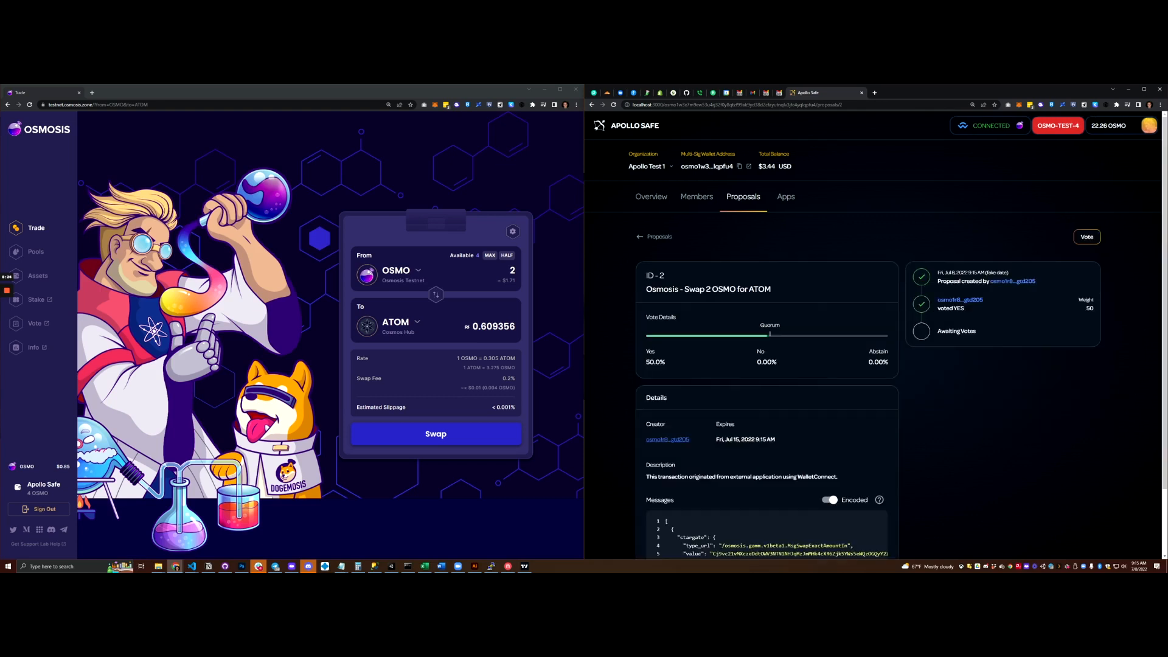
pyautogui.click(1087, 237)
pyautogui.click(850, 356)
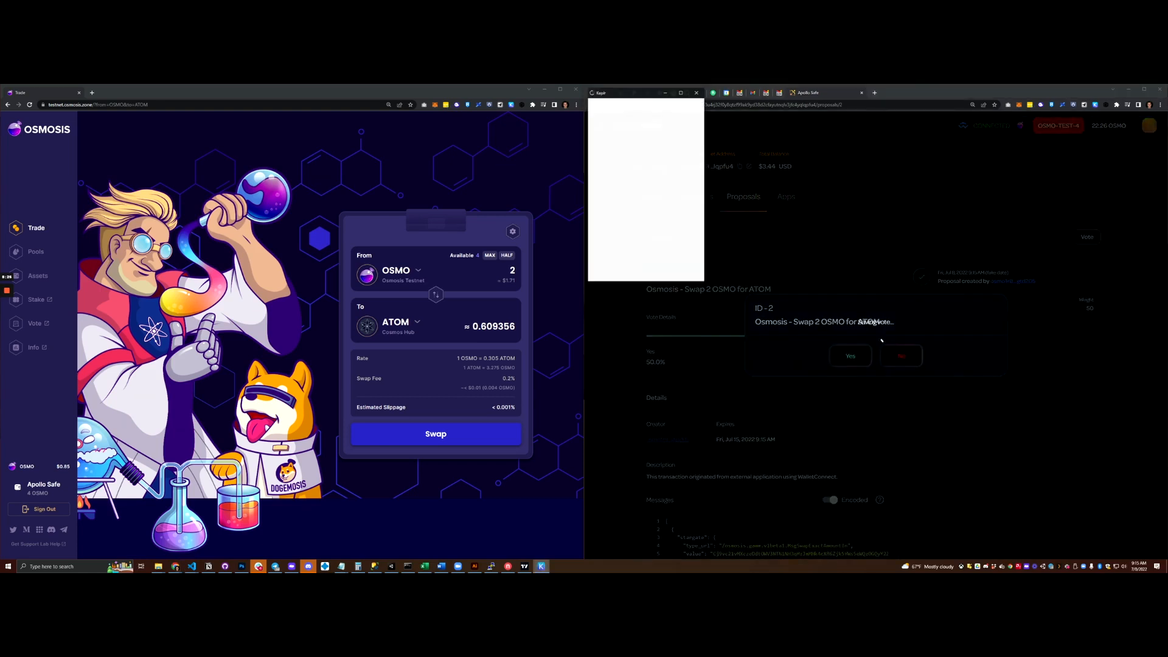
pyautogui.click(678, 284)
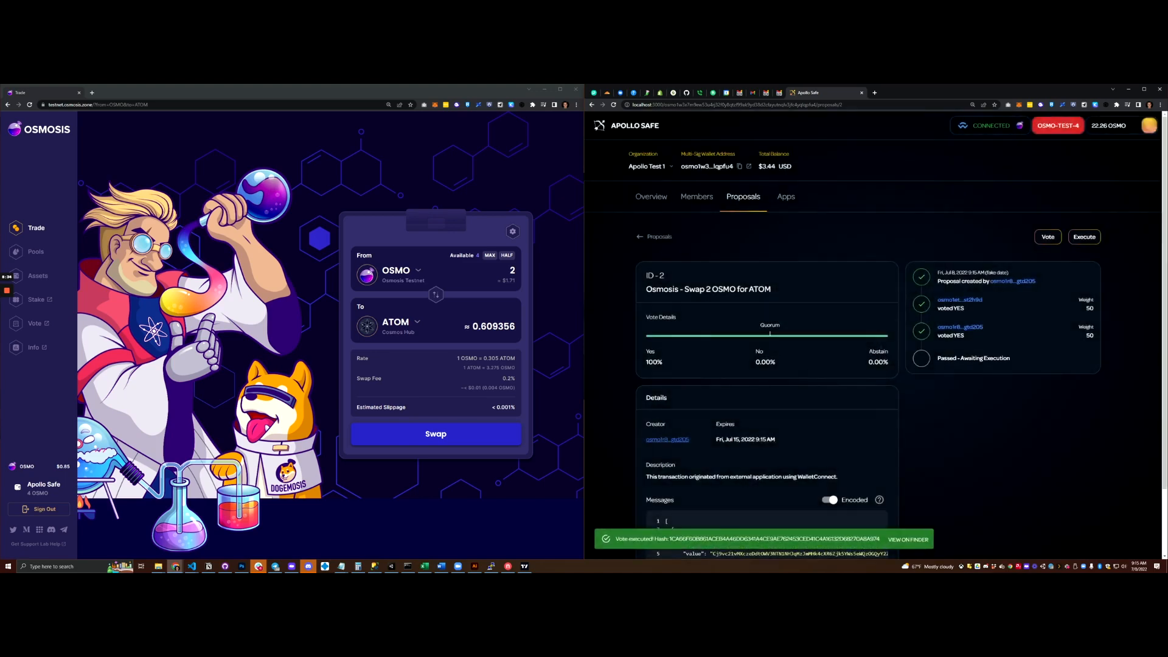
# Step: Review the proposal's votes and messages, and execute the swap proposal
pyautogui.scroll(-2, 876, 345)
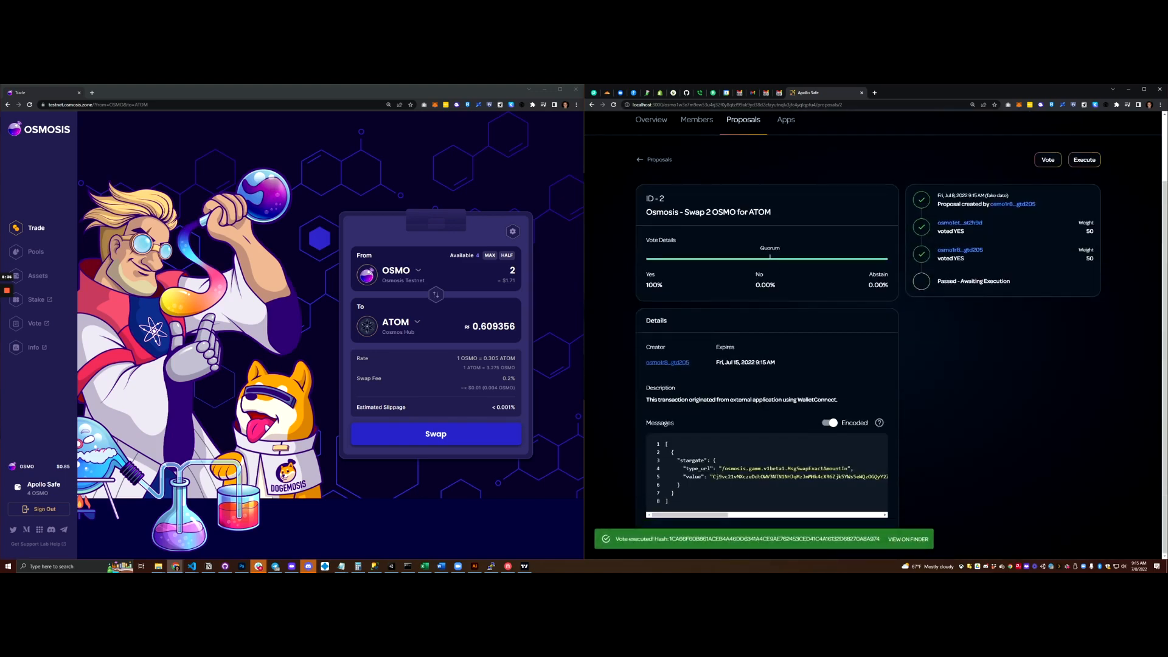
pyautogui.scroll(2, 876, 345)
pyautogui.click(1084, 236)
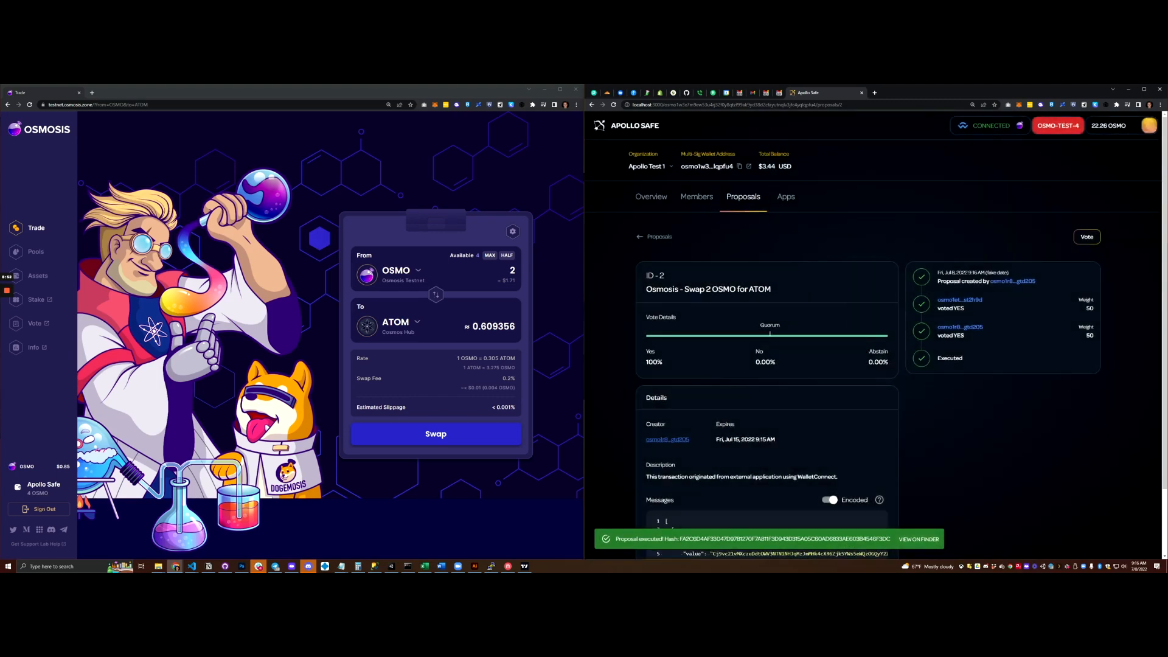
# Step: Reload the Osmosis trade page and check the Apollo Safe's OSMO balance, reversing the swap direction to check its available ATOM
pyautogui.click(29, 105)
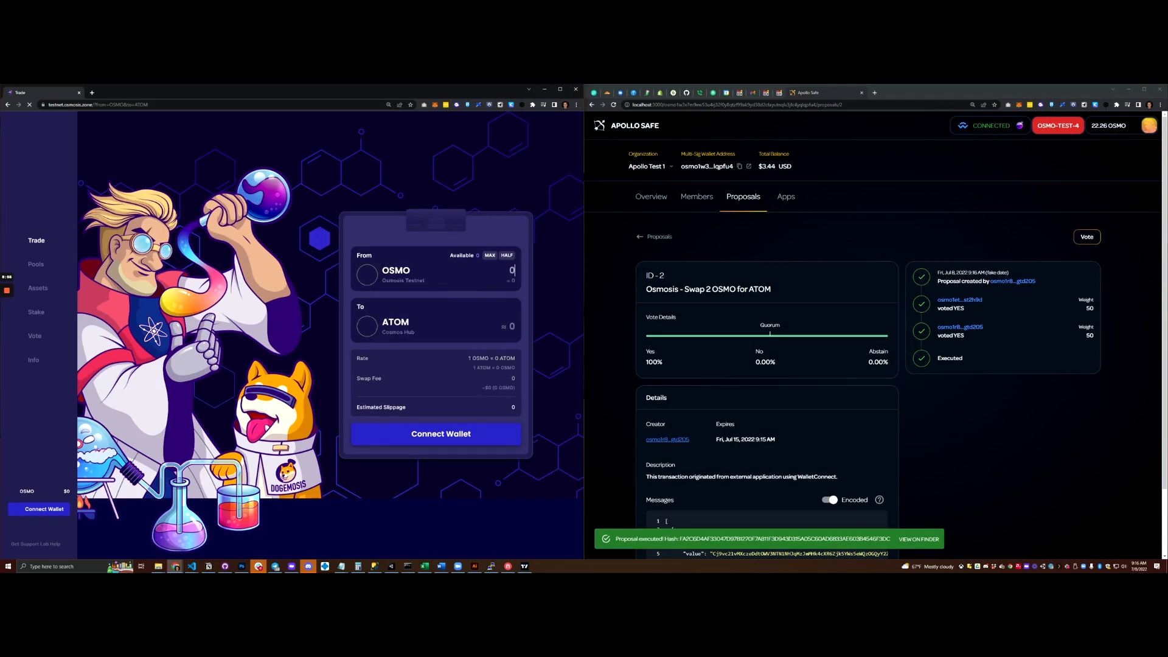
pyautogui.moveTo(28, 484); pyautogui.dragTo(48, 493)
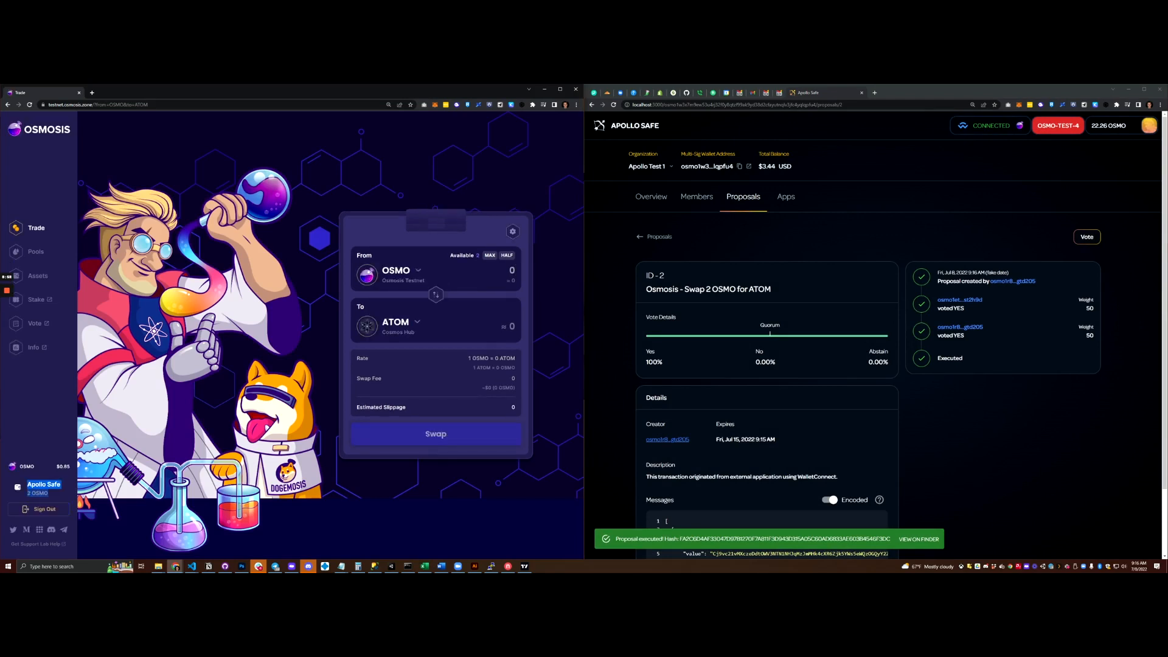
pyautogui.click(436, 295)
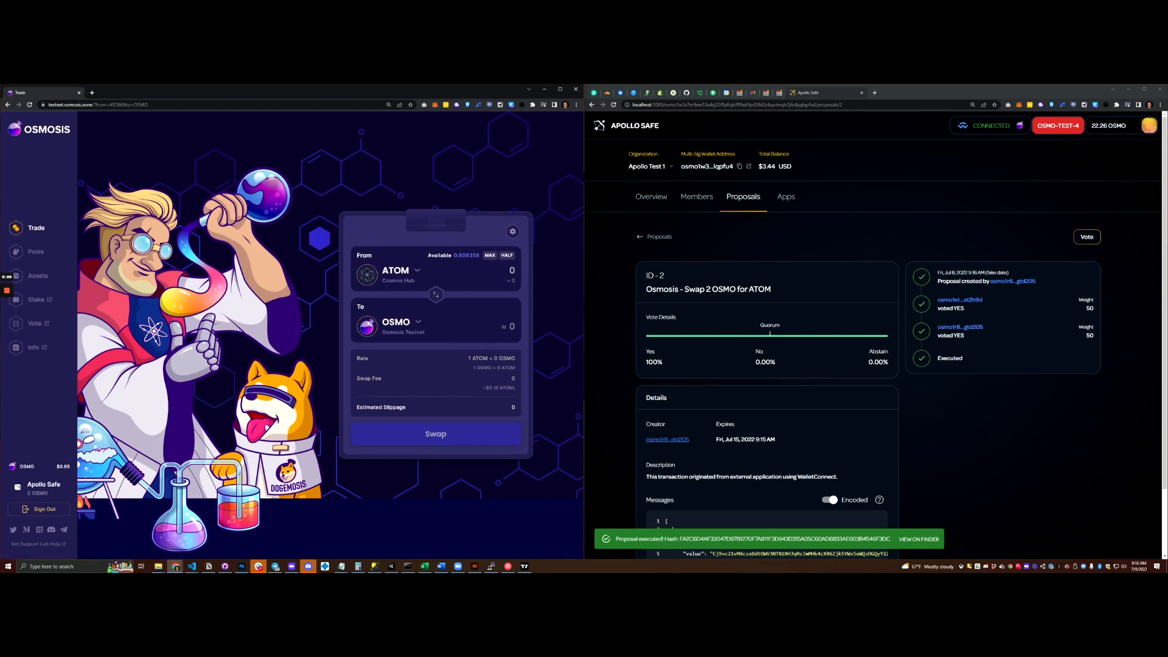
# Step: Switch back to Apollo Safe and open the organization's overview
pyautogui.click(998, 447)
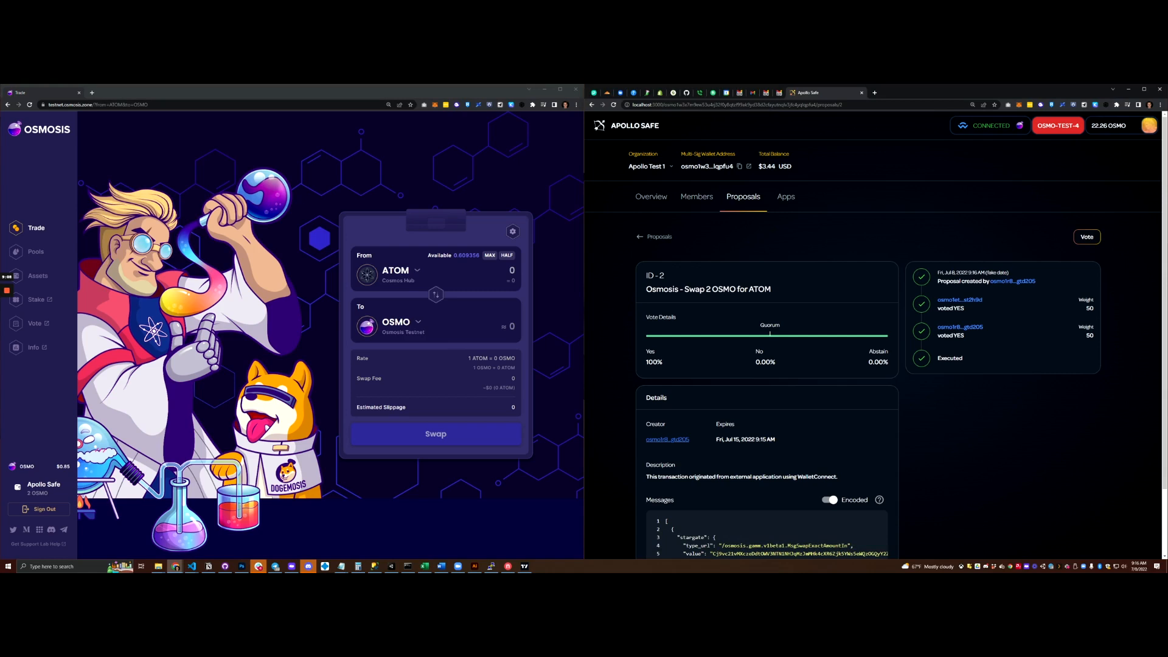
pyautogui.click(651, 196)
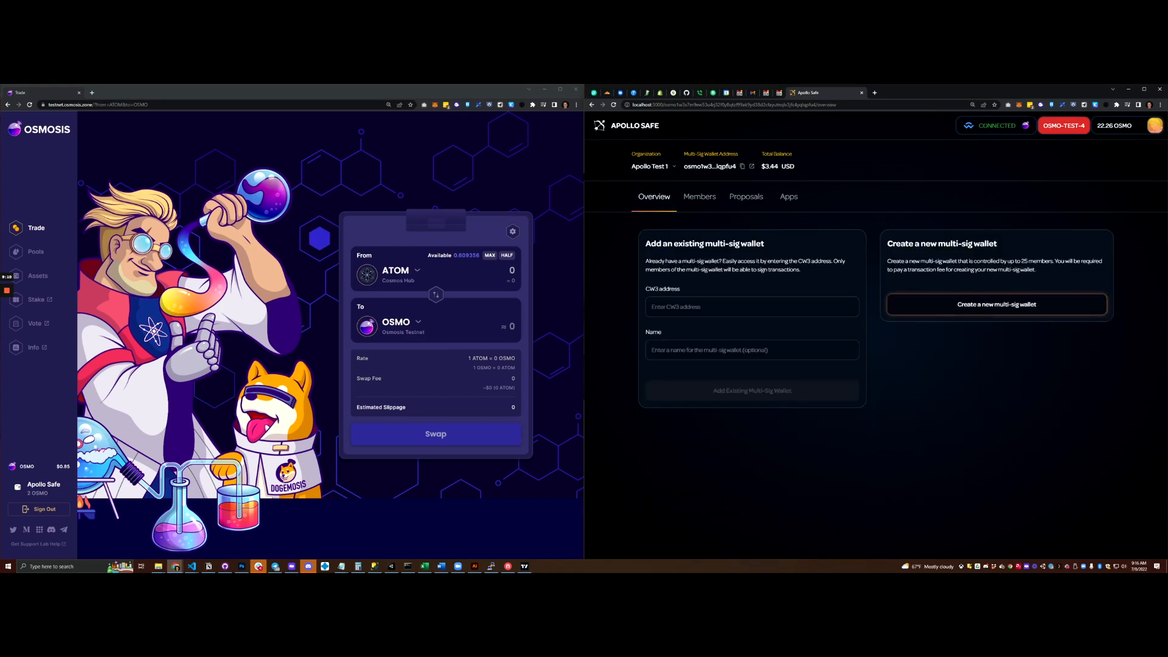